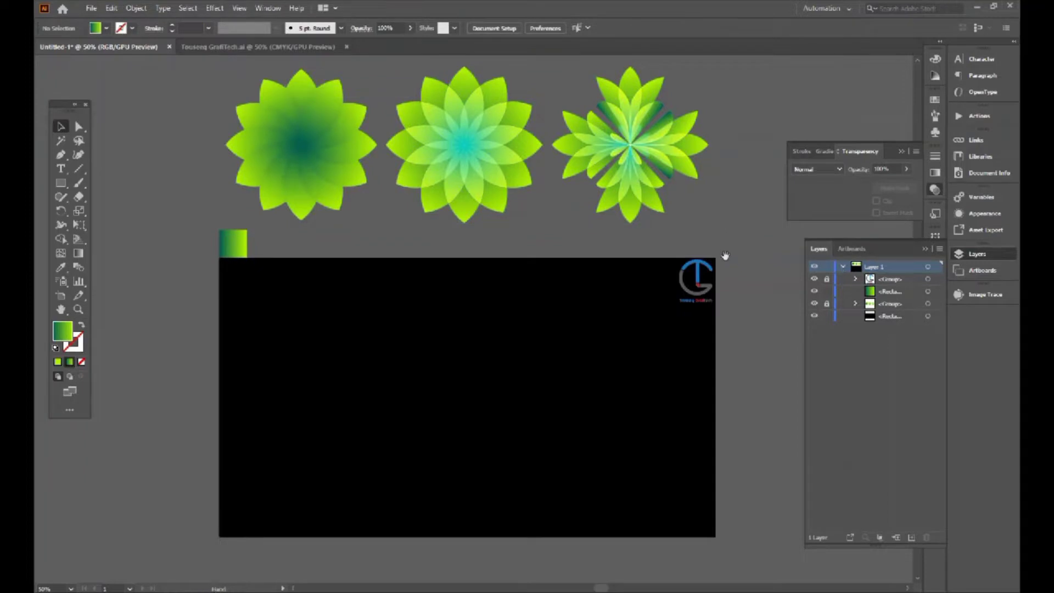
Lock the black background rectangle so it cannot be selected
scroll(513, 332, down, 2)
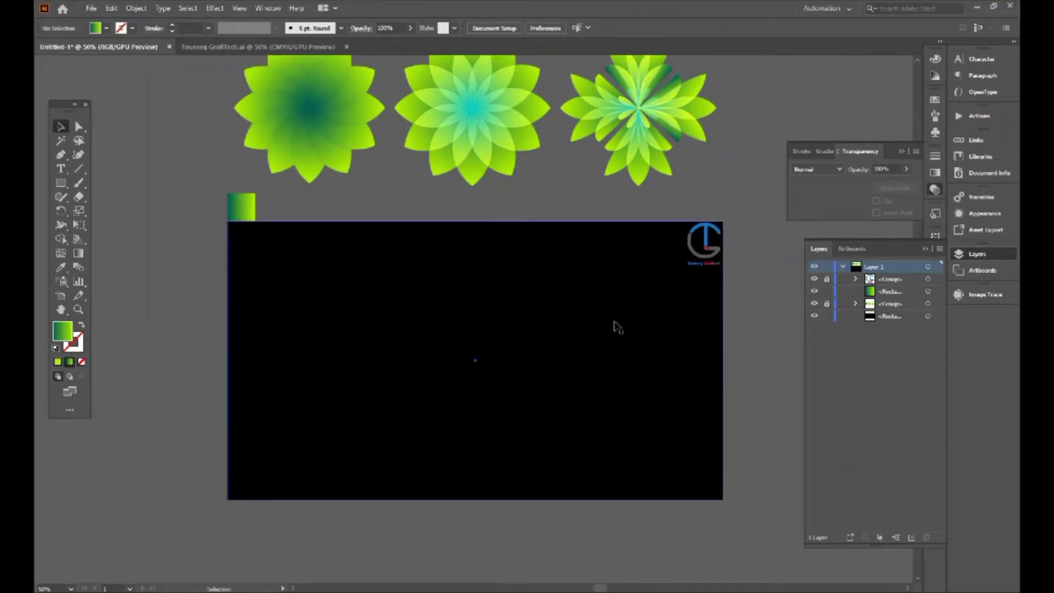
click(550, 308)
click(132, 9)
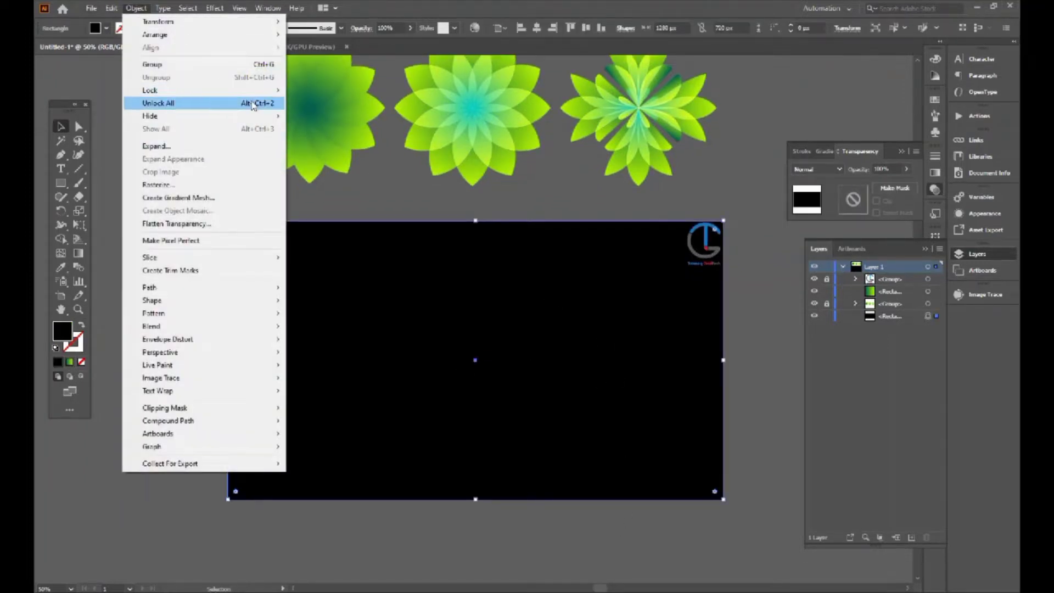
mouse_move(258, 90)
click(299, 93)
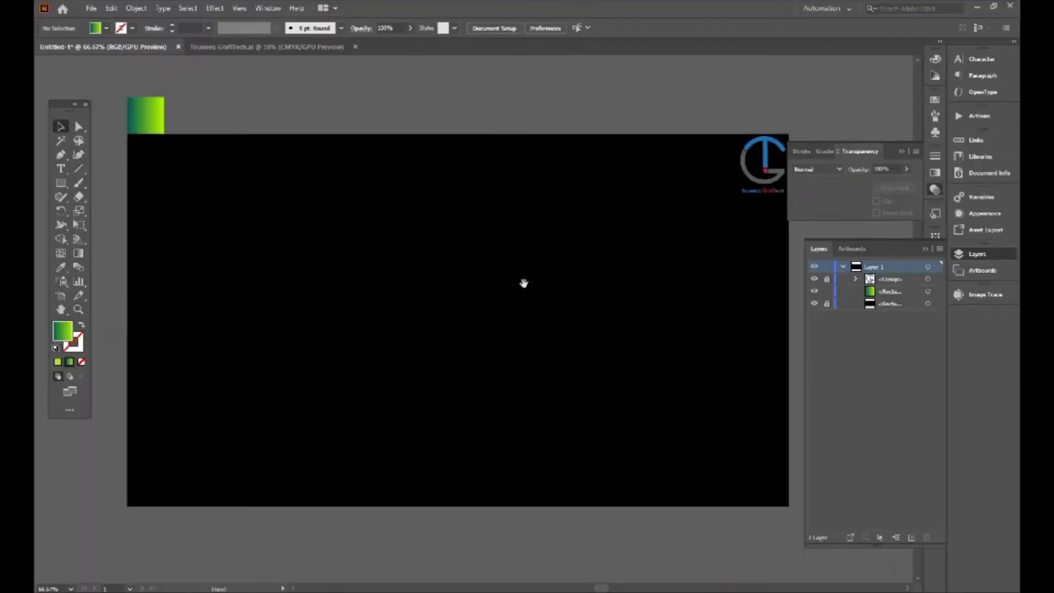
Draw a gradient-filled circle about 307 px in diameter in the artboard's left part and place a partly overlapping duplicate to its right
drag(506, 262, 509, 246)
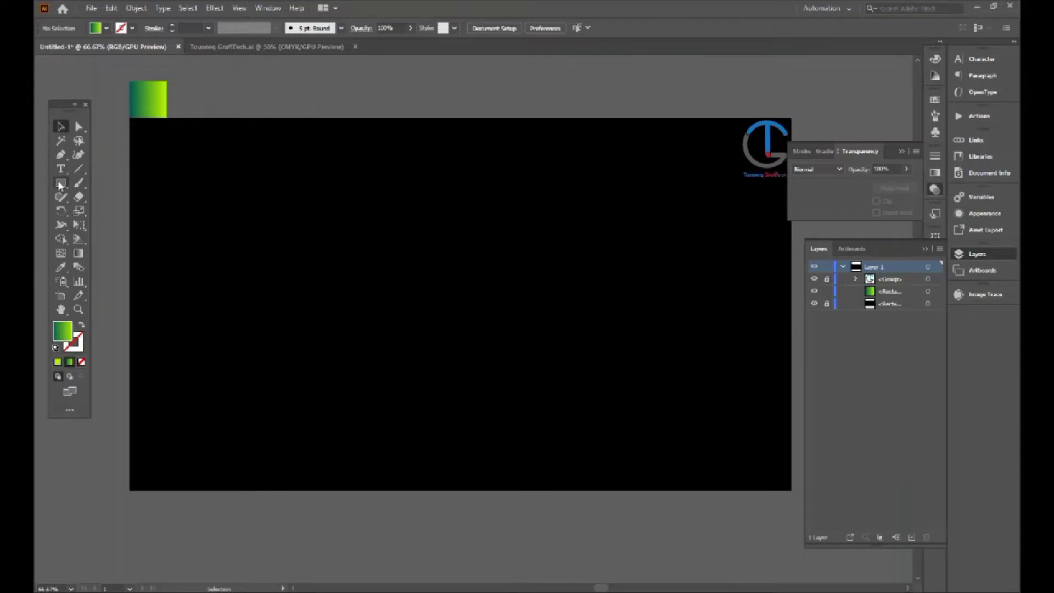
drag(57, 180, 99, 207)
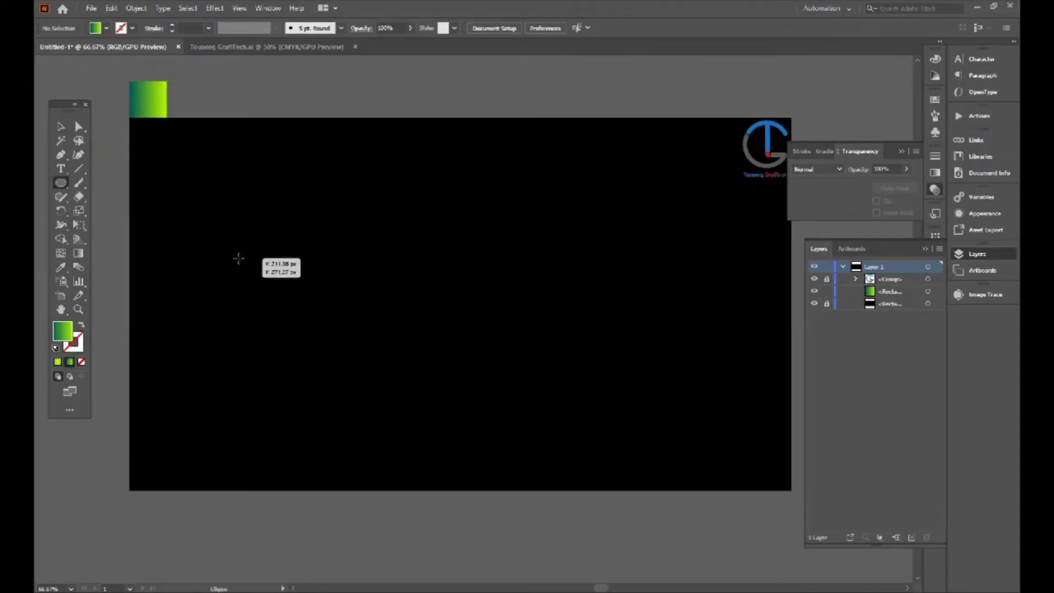
drag(239, 258, 318, 337)
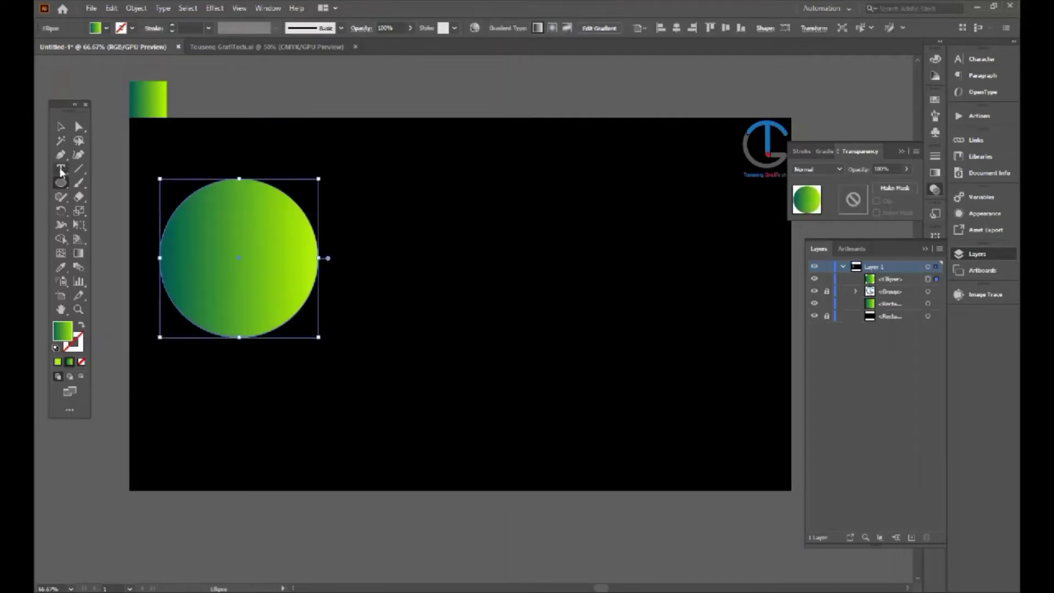
click(56, 127)
drag(257, 261, 354, 258)
Remove the outer parts of the two overlapping circles with the Shape Builder tool, keeping only the leaf-shaped overlap
shift+click(233, 228)
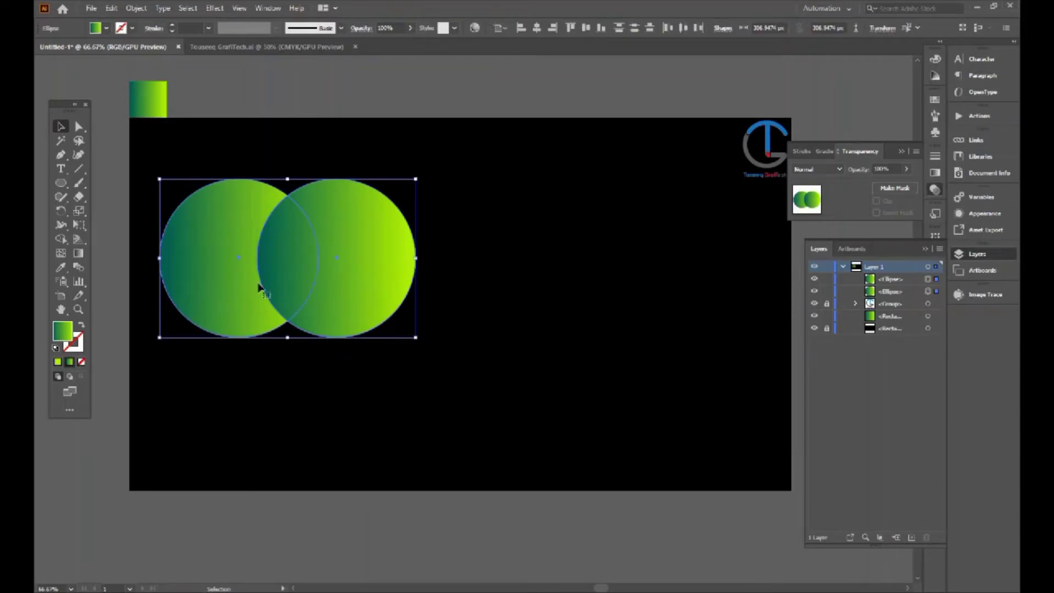
click(60, 239)
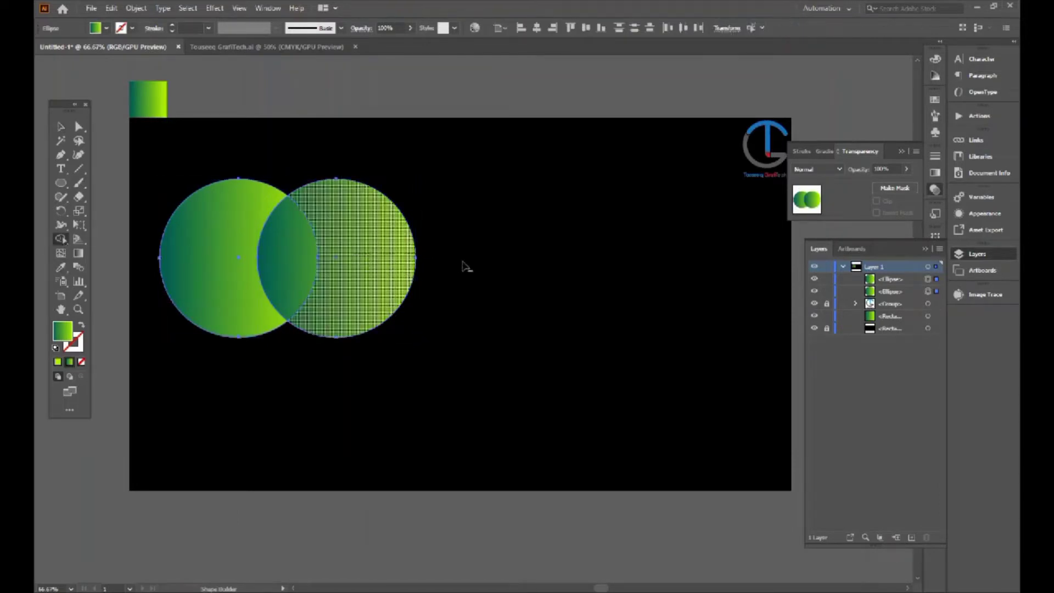
alt+click(379, 258)
drag(124, 234, 124, 234)
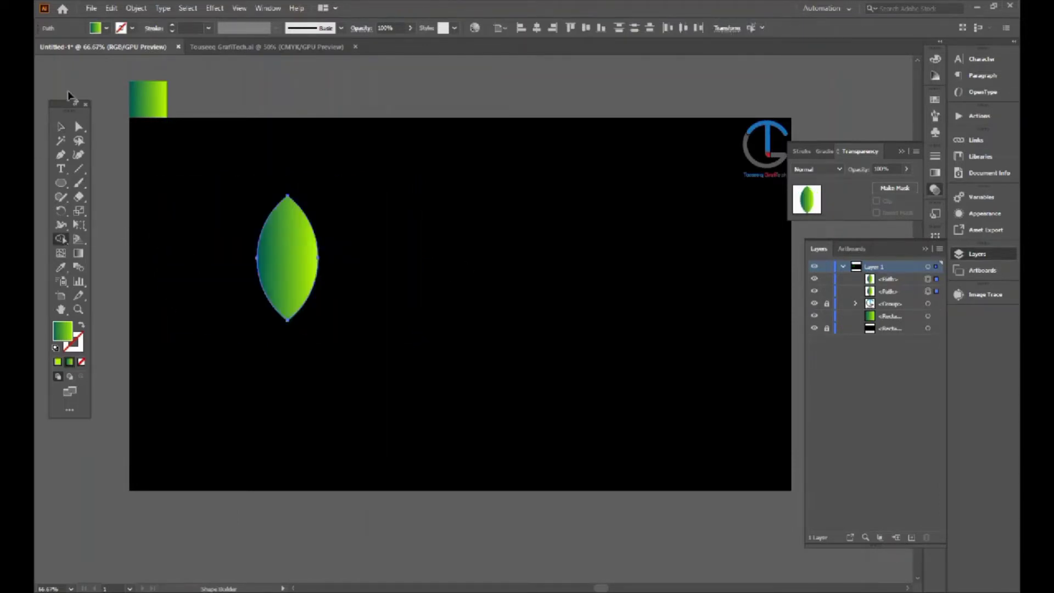
click(61, 129)
click(339, 513)
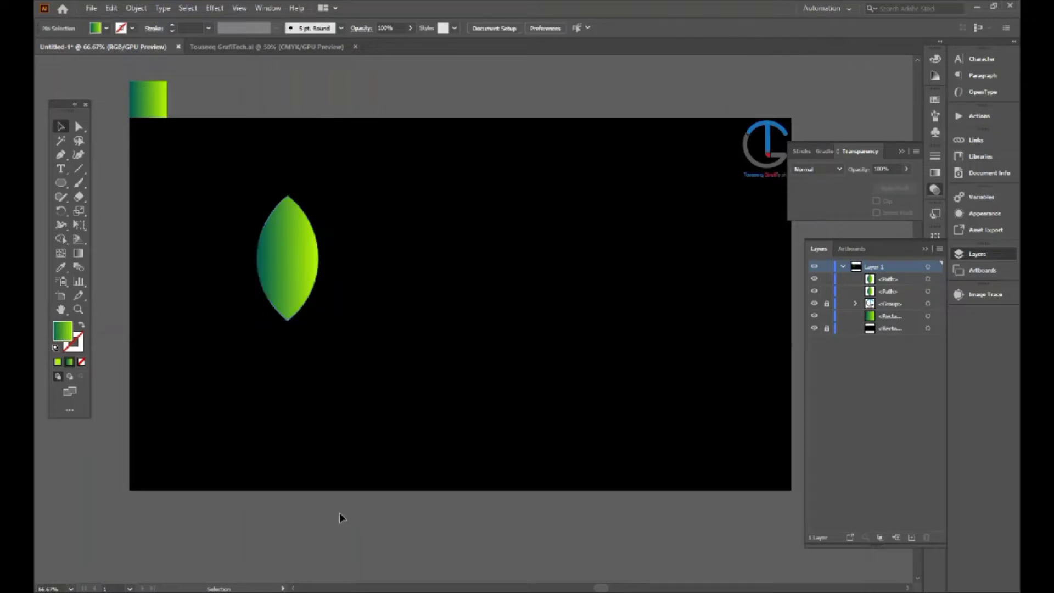
Redirect the leaf's linear gradient vertically, from dark green at its bottom tip to light green at its top tip
click(283, 264)
click(925, 249)
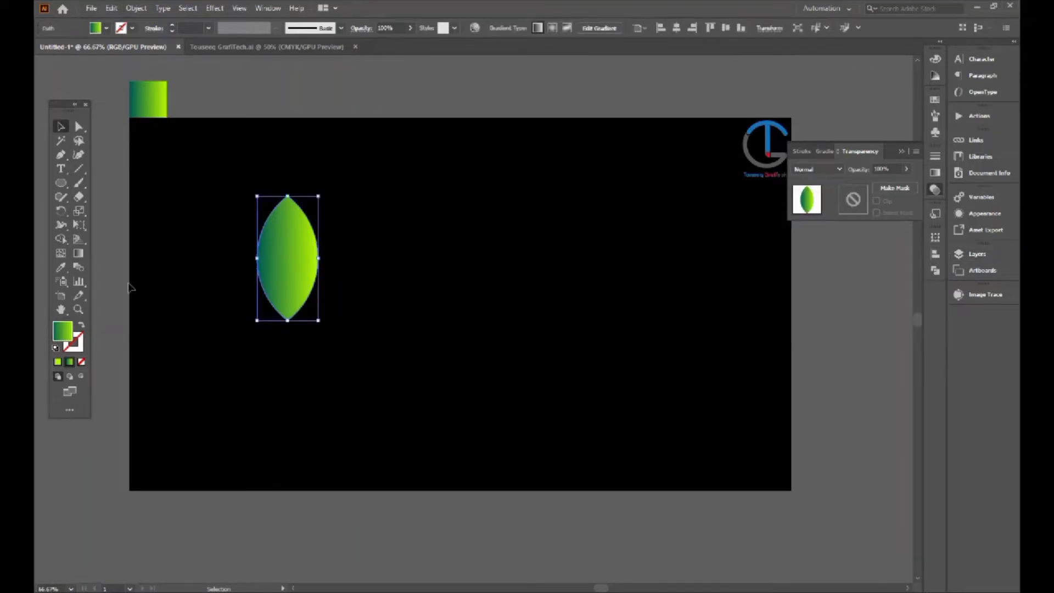
click(79, 253)
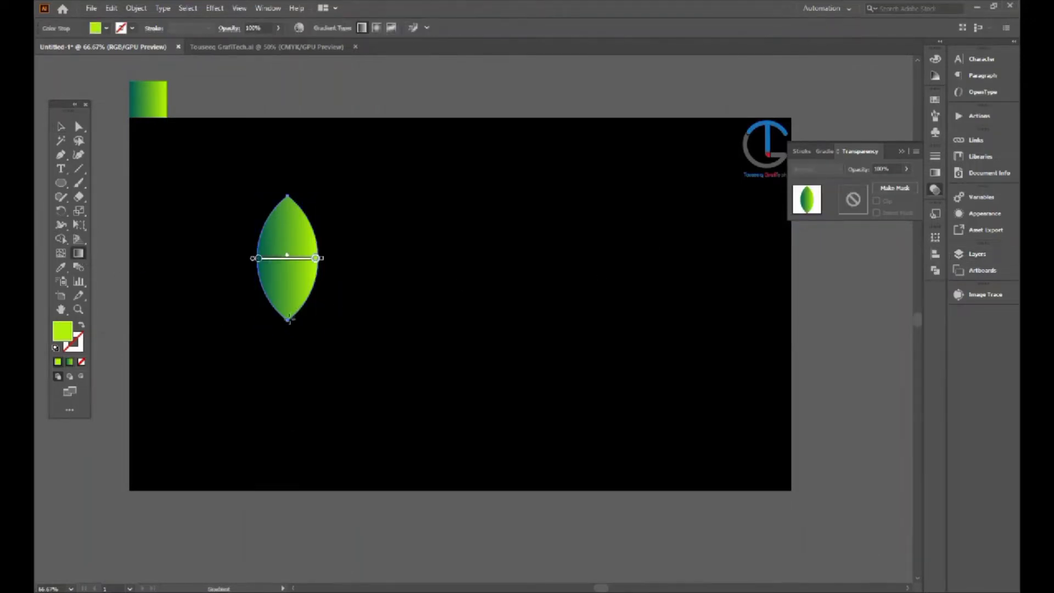
drag(287, 320, 287, 196)
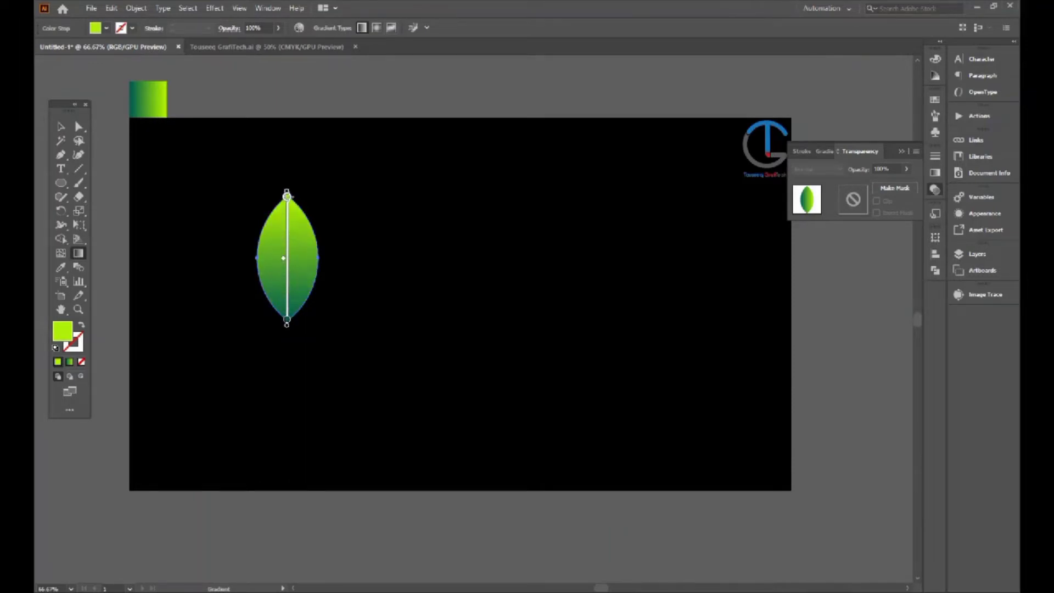
click(60, 127)
click(322, 72)
drag(413, 151, 438, 164)
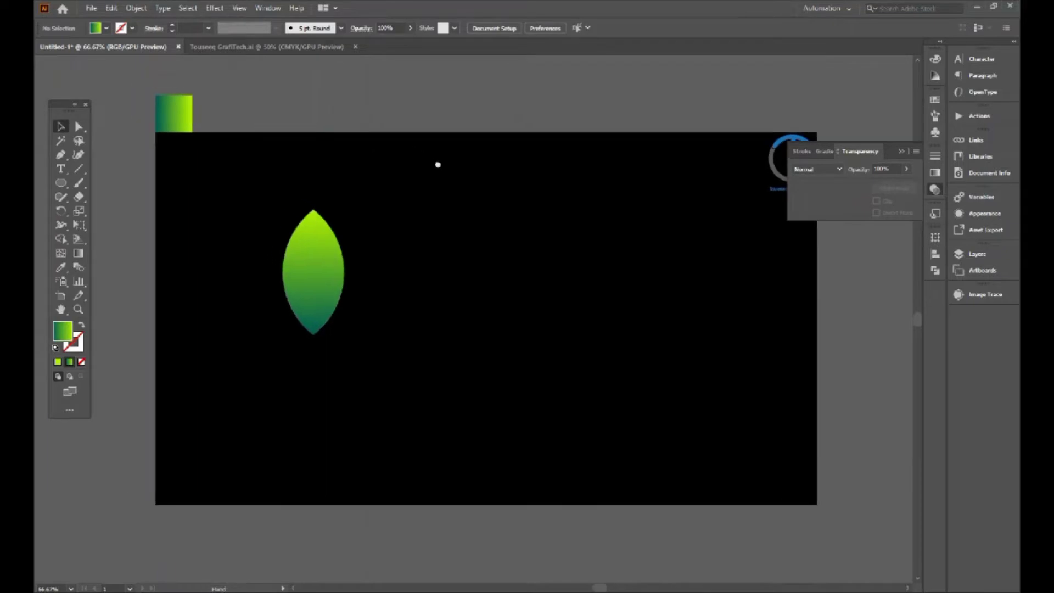
Create a copy of the leaf rotated 30° around its bottom tip
click(332, 273)
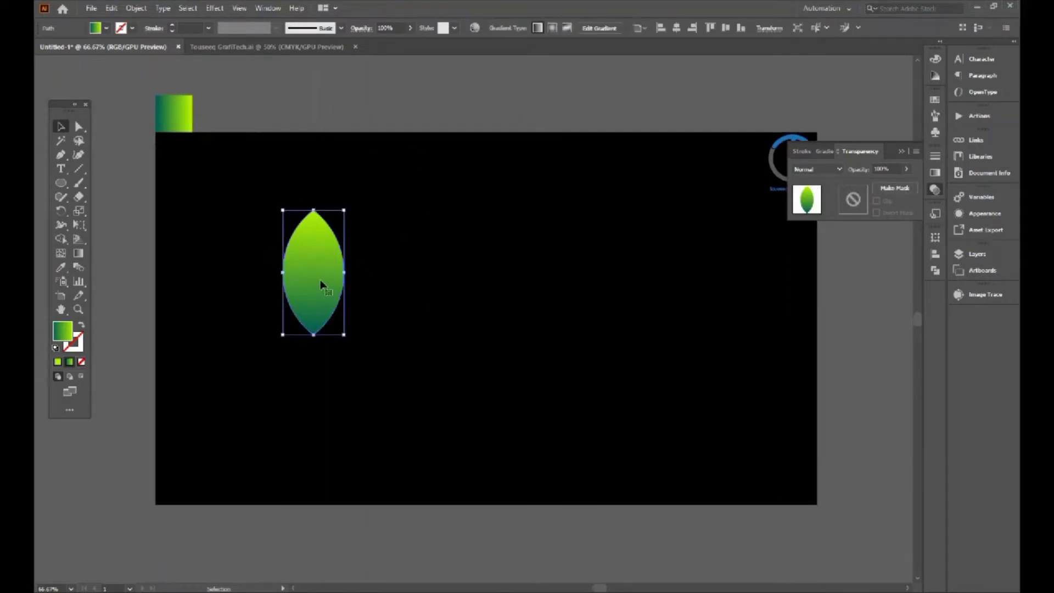
click(65, 212)
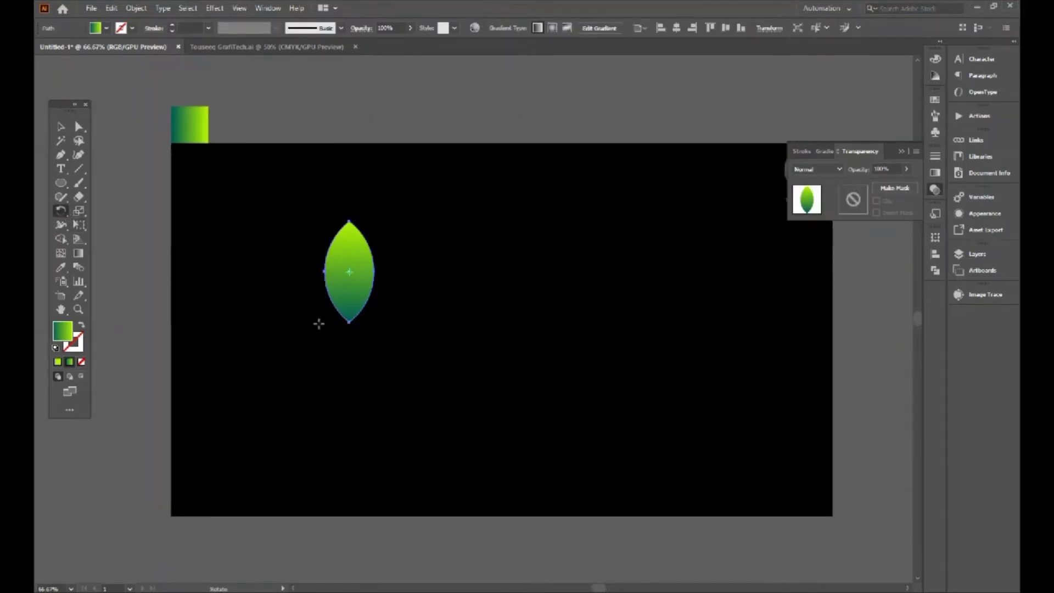
alt+click(349, 323)
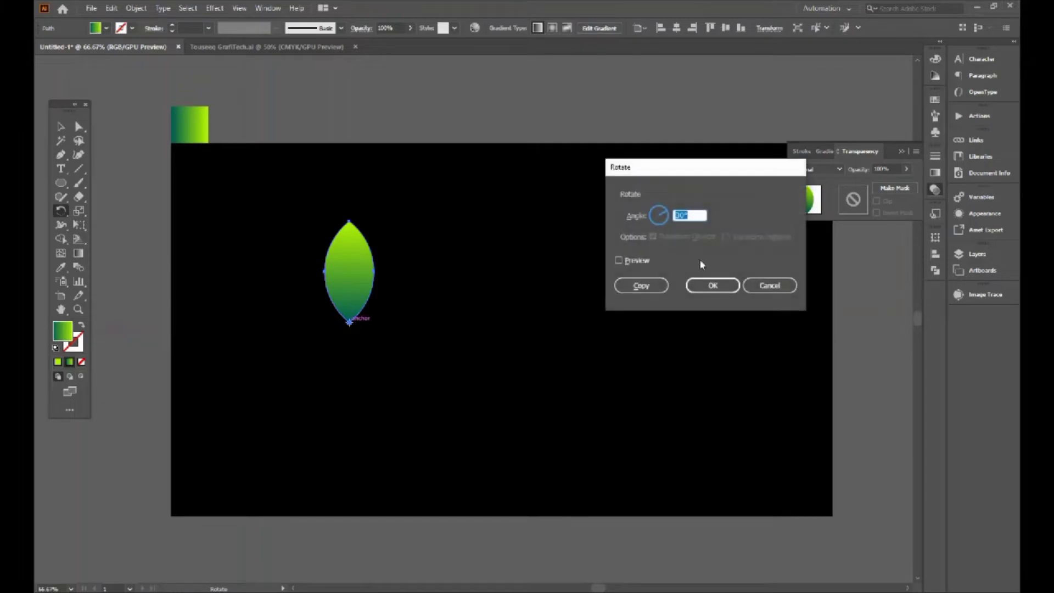
click(640, 286)
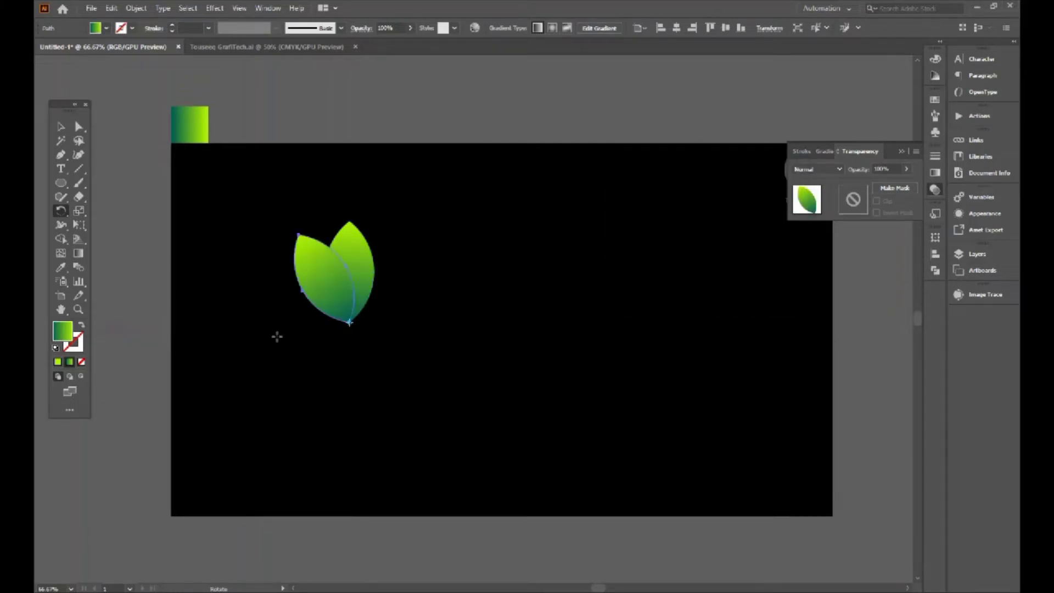
Repeat the rotated copy around the same point until the petals form a full twelve-petal flower
key(v)
key(ctrl+d)
key(ctrl+d)
key(ctrl+d)
key(ctrl+d)
key(ctrl+d)
key(ctrl+d)
key(ctrl+d)
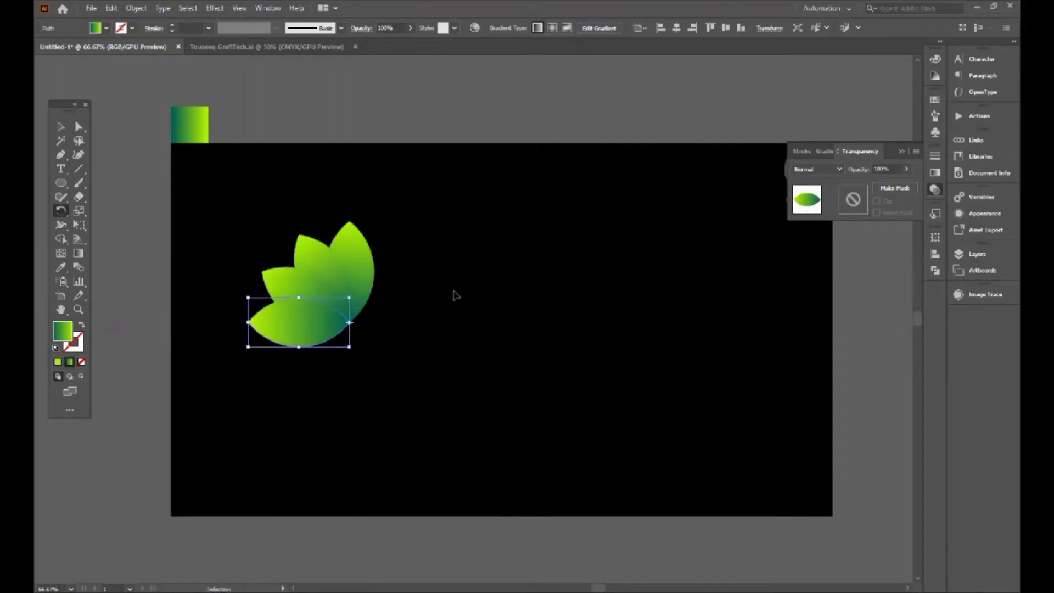
key(ctrl+d)
key(ctrl+d)
key(ctrl+d)
key(ctrl+d)
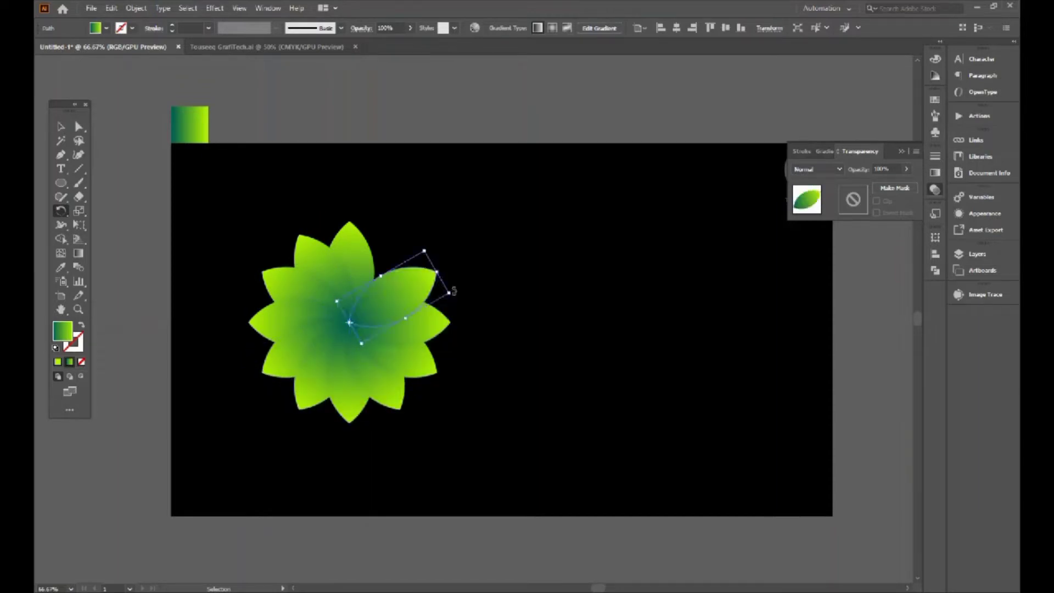
click(61, 126)
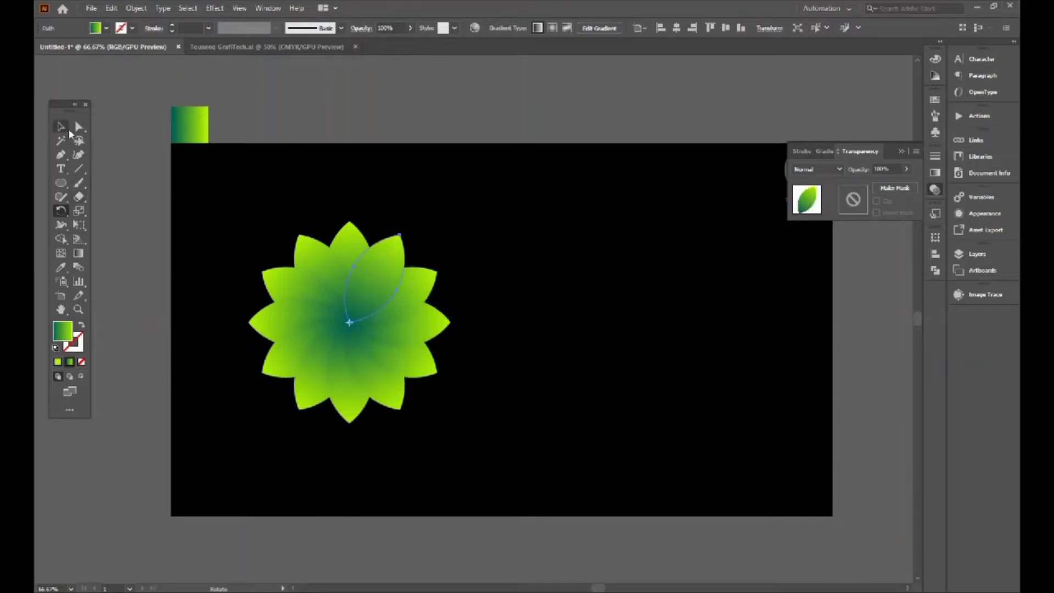
click(495, 131)
scroll(500, 189, down, 3)
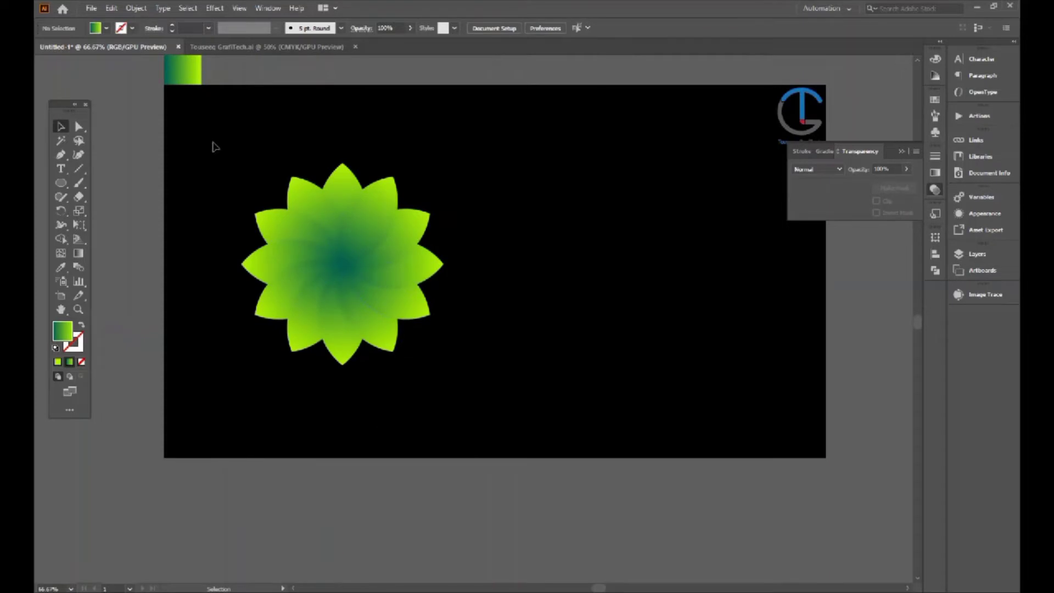
Scale down the whole flower in the artboard's upper-left area and place a duplicate to its lower right
drag(214, 145, 479, 423)
drag(442, 364, 390, 307)
drag(292, 256, 450, 305)
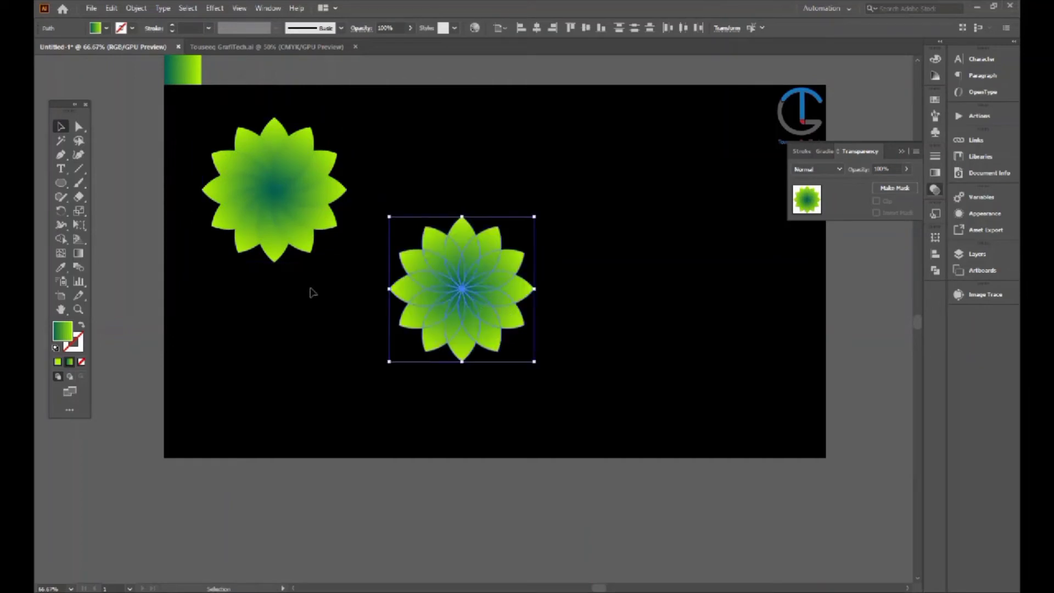
Group all the petals of the upper-left flower
click(231, 207)
key(a)
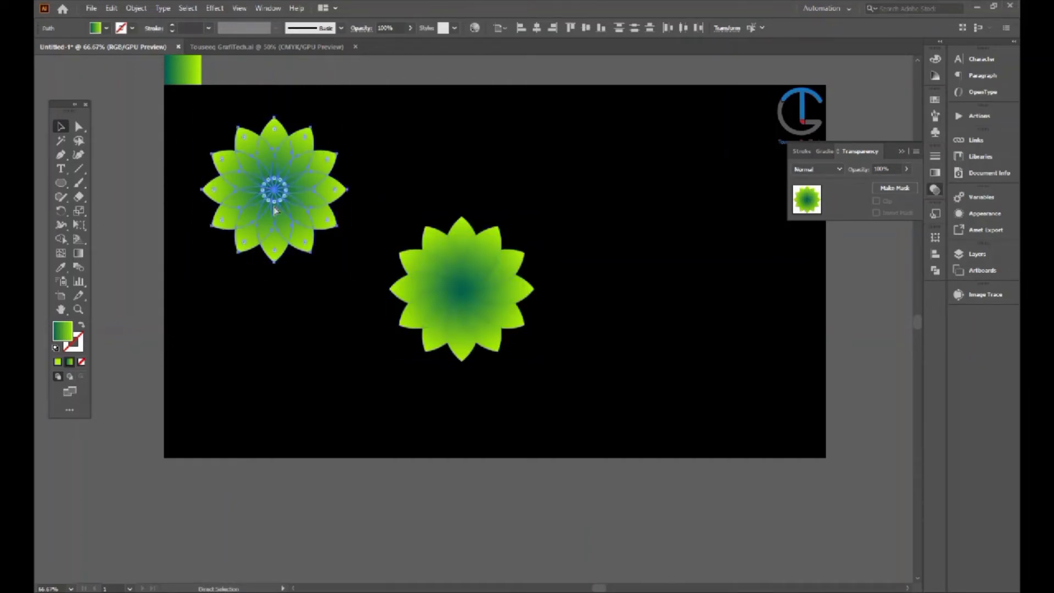
key(v)
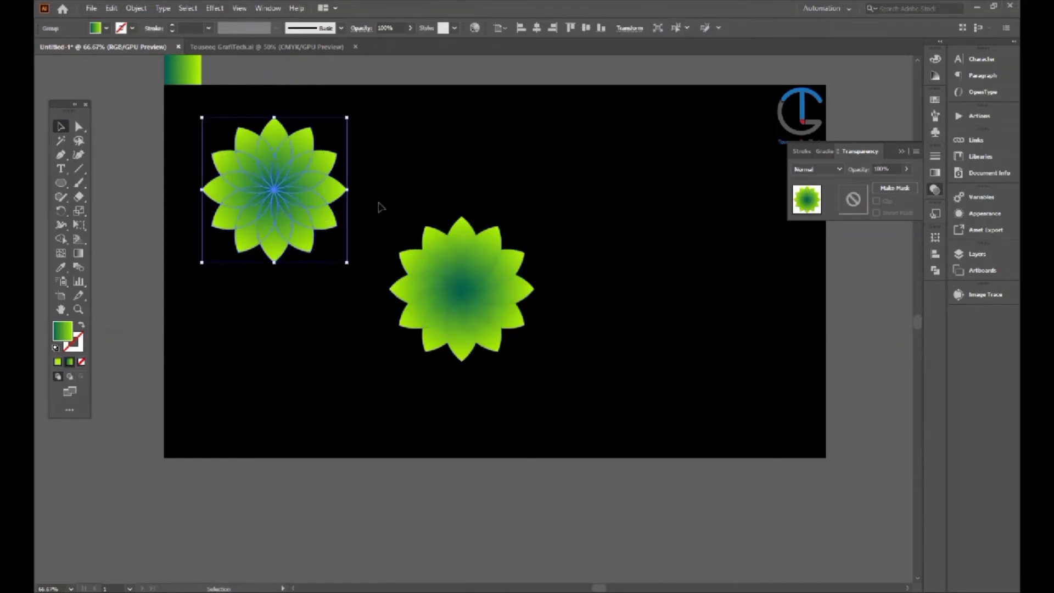
Set the blending mode of all petals in the second flower to Screen
drag(381, 207, 591, 385)
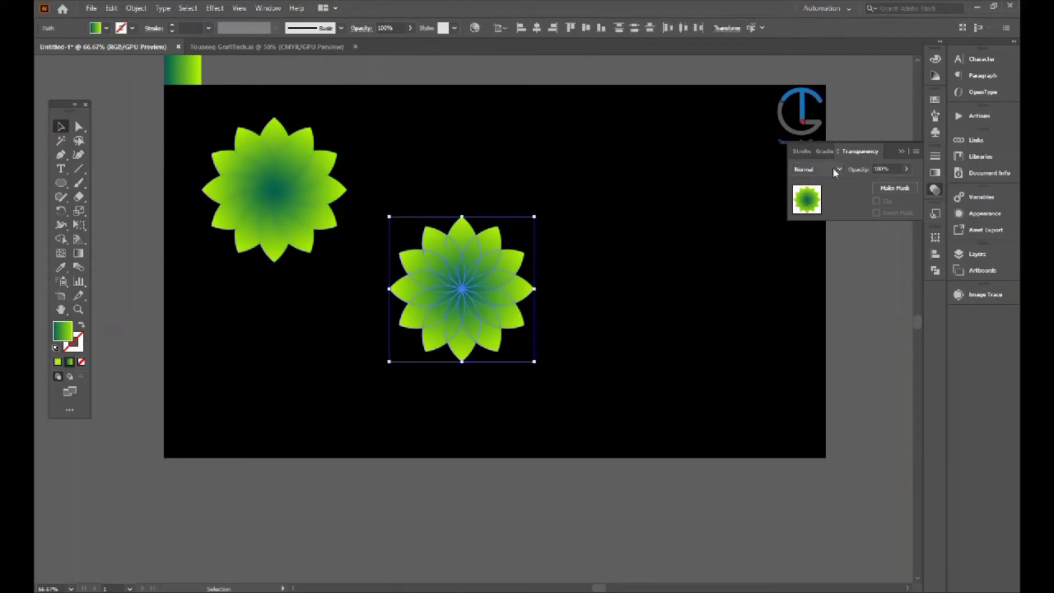
click(938, 191)
click(938, 191)
click(938, 191)
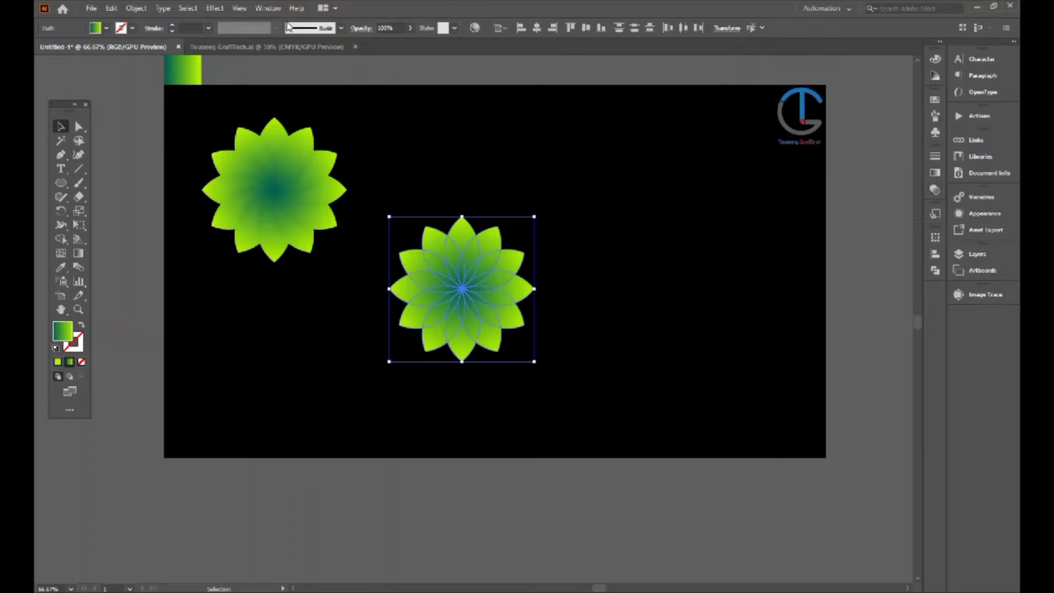
click(263, 9)
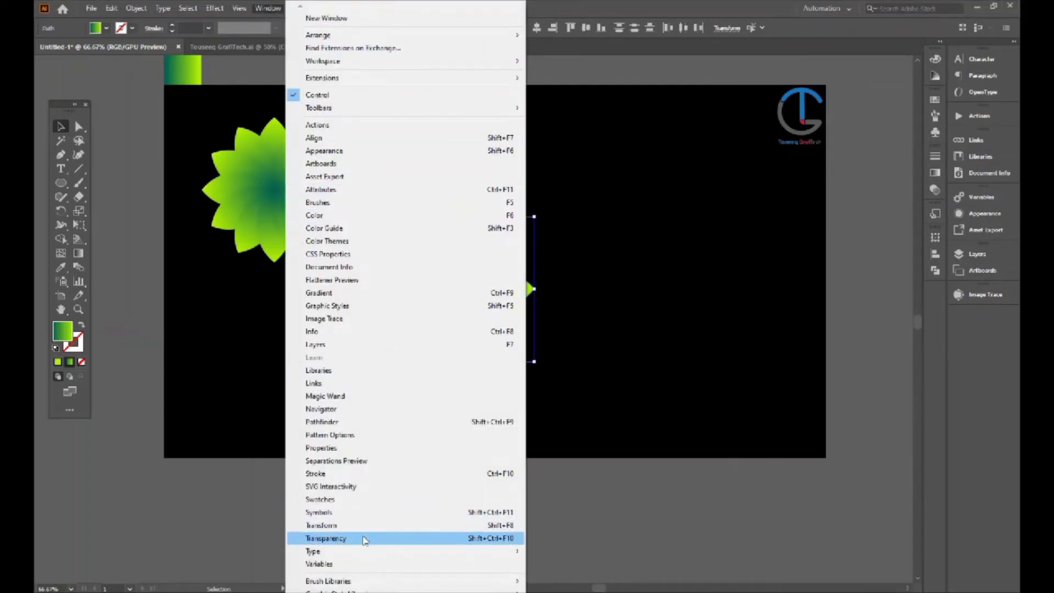
click(745, 505)
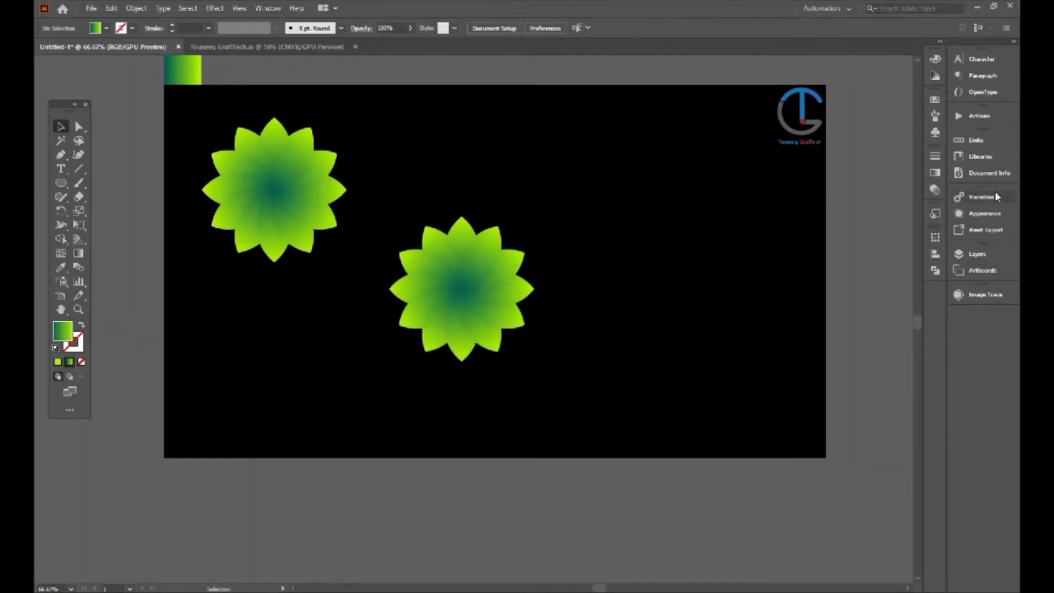
drag(600, 401, 601, 402)
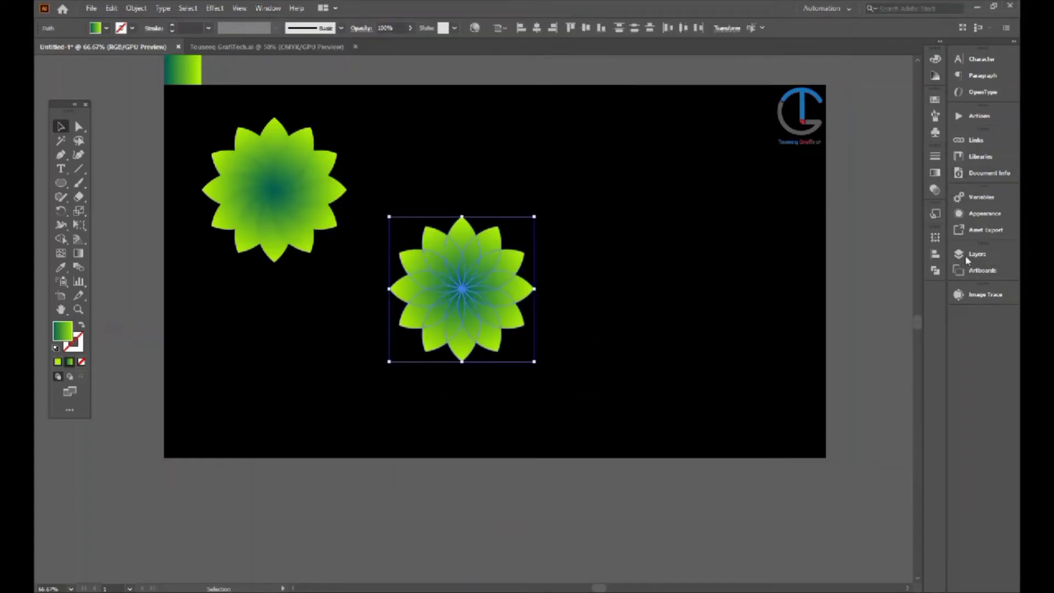
click(933, 190)
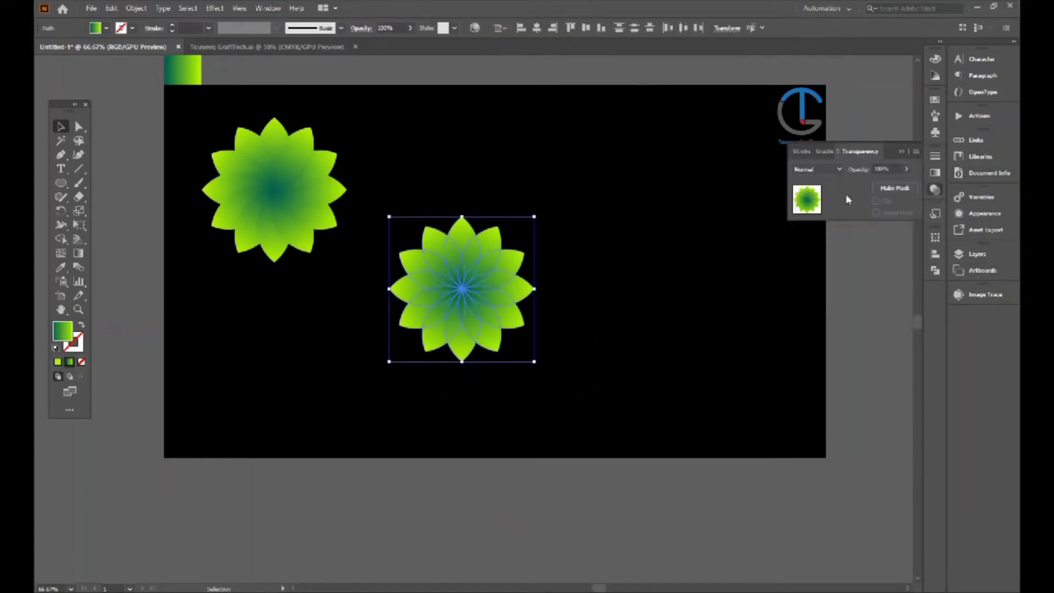
click(838, 164)
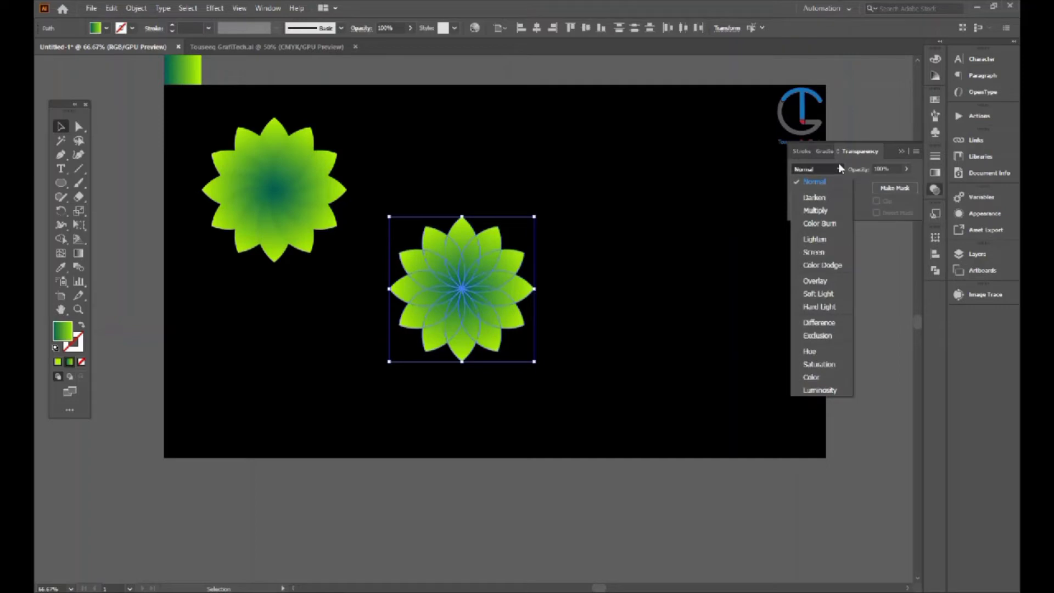
click(809, 253)
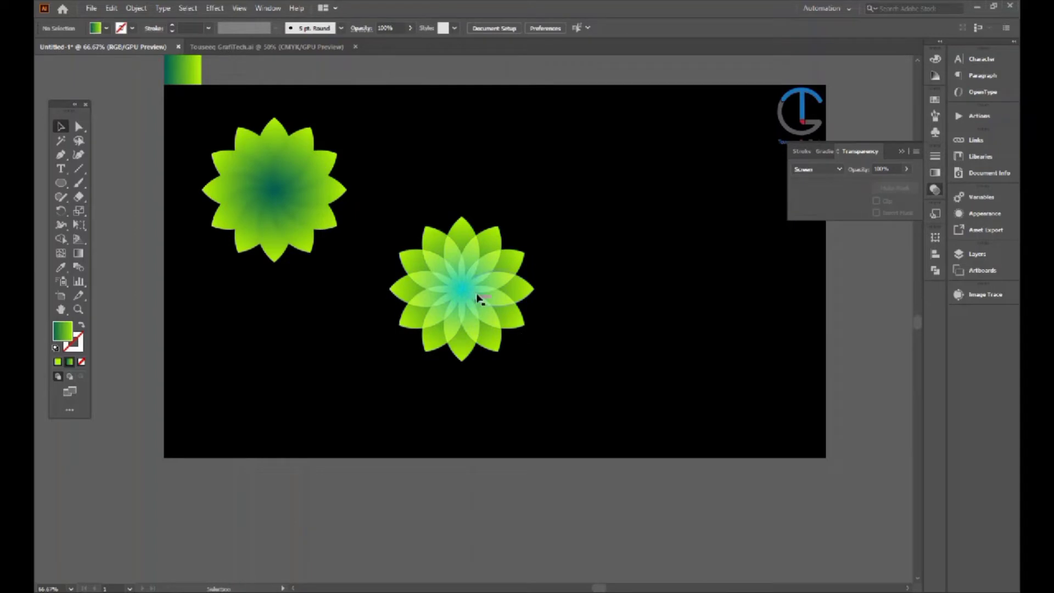
Duplicate the Screen-blended flower's petals into the right part of the artboard
click(447, 283)
key(a)
drag(392, 208, 546, 411)
key(v)
drag(466, 298, 689, 335)
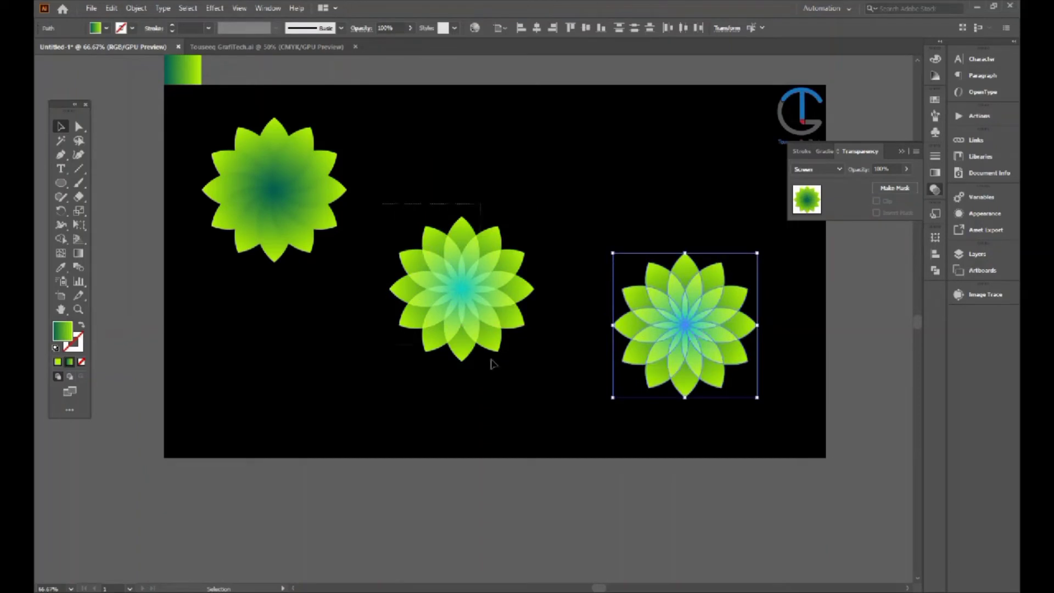
Group the petals of the middle Screen-blended flower and move it up beside the first flower, level with it
drag(493, 364, 548, 403)
key(a)
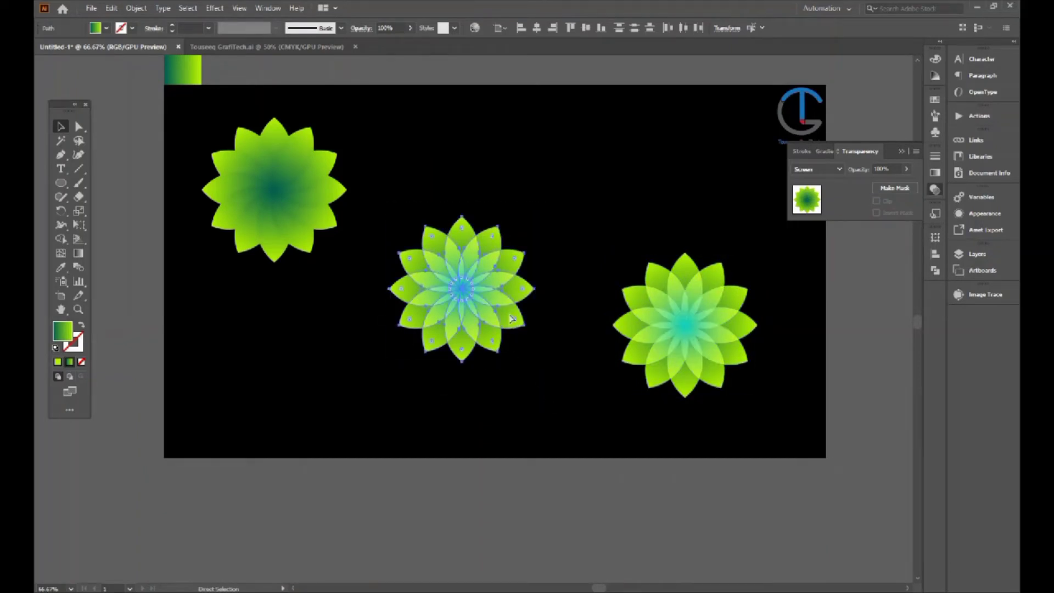
key(v)
click(539, 371)
scroll(538, 395, up, 3)
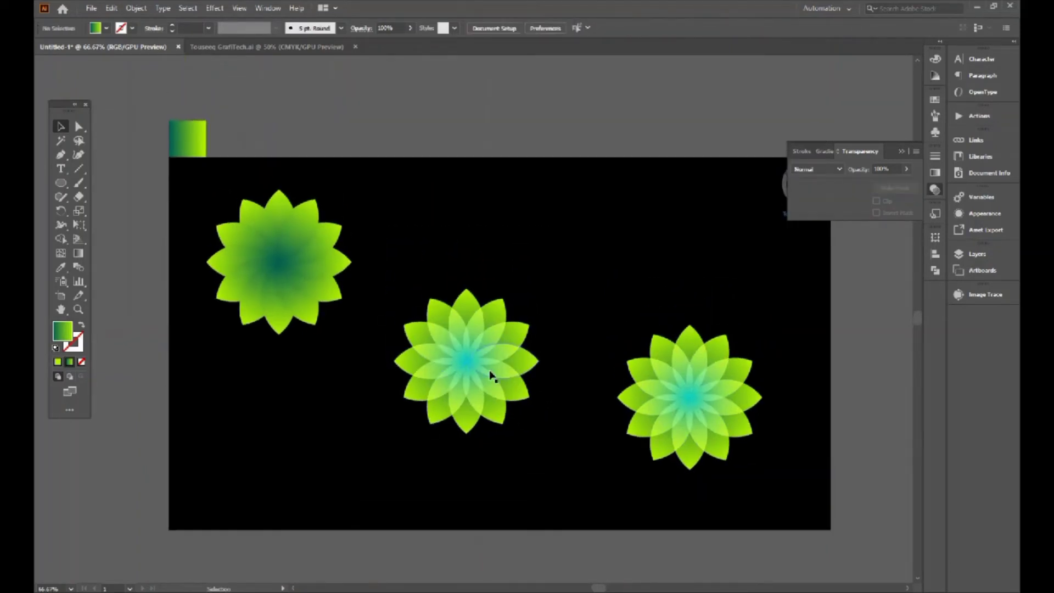
drag(491, 375, 481, 277)
click(522, 419)
drag(522, 419, 461, 371)
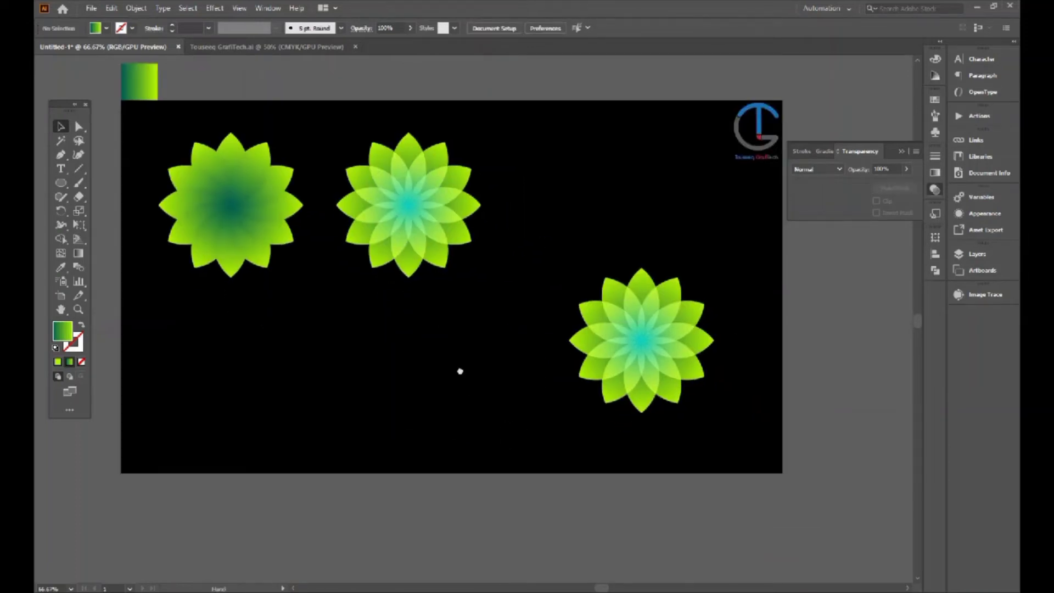
Move all petals of the third flower closer to the artboard's centre and group them
click(640, 341)
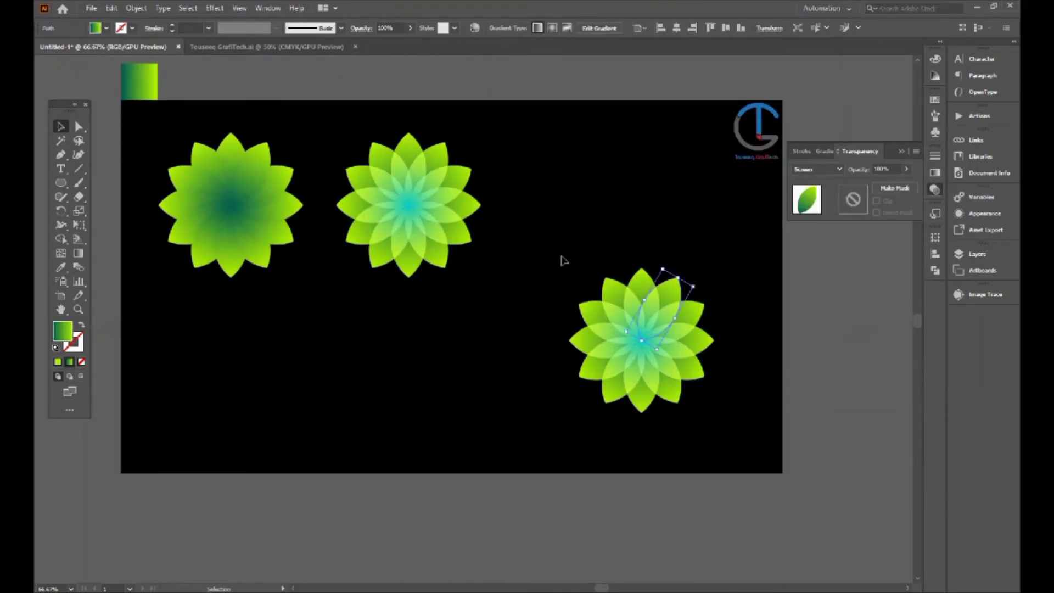
drag(679, 400, 595, 388)
key(a)
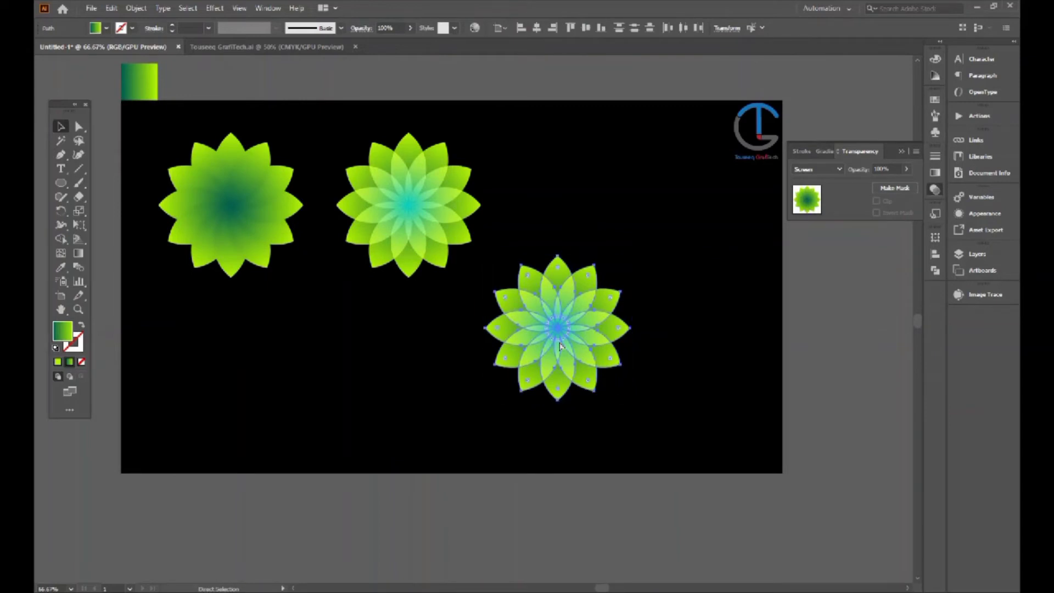
key(v)
click(567, 330)
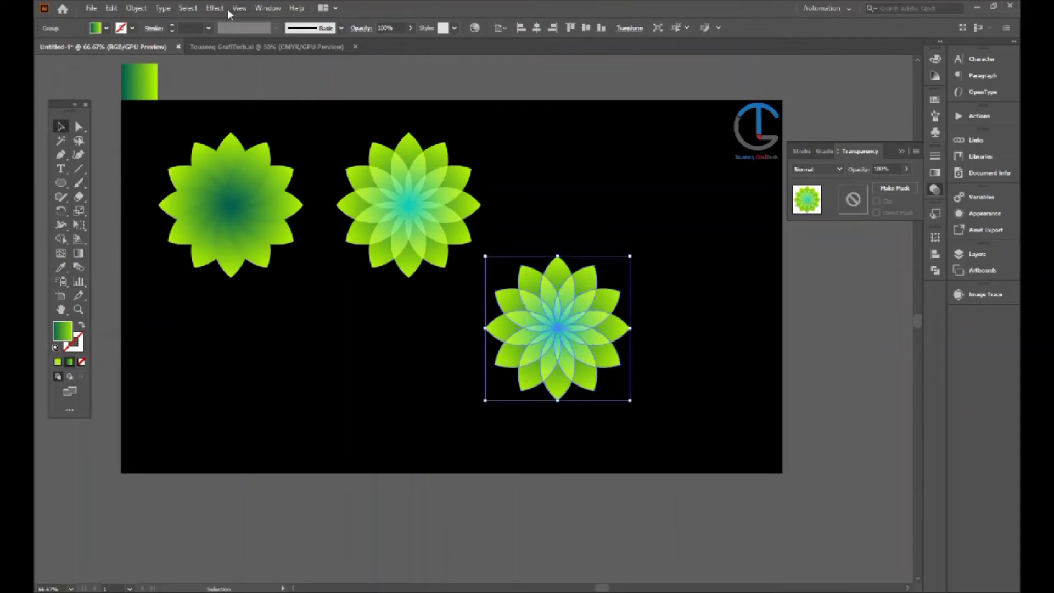
Apply a Free Distort effect to the third flower, swapping its two top corners to form an hourglass shape
click(215, 8)
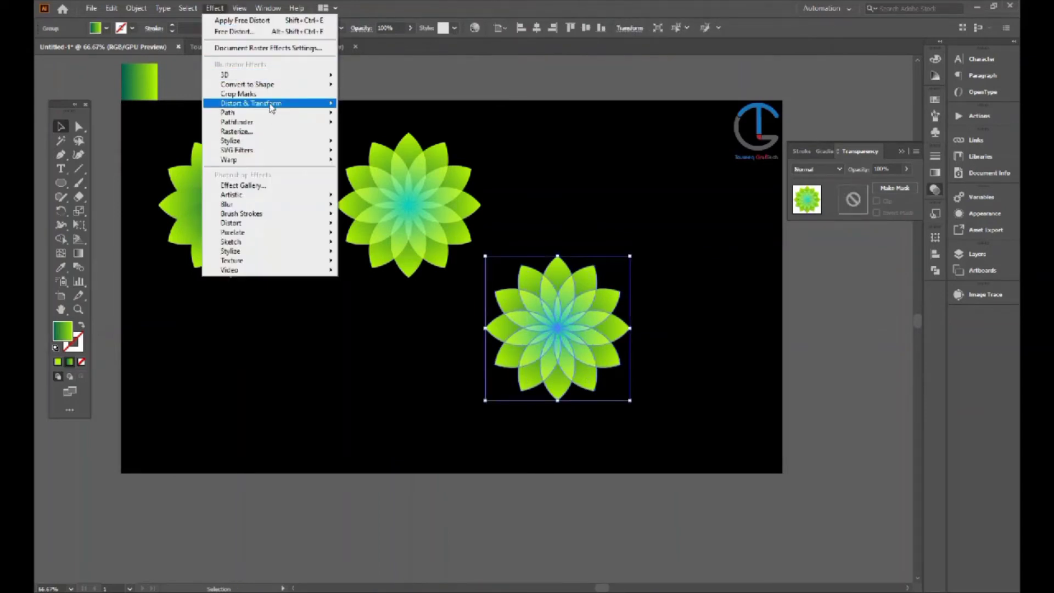
mouse_move(269, 104)
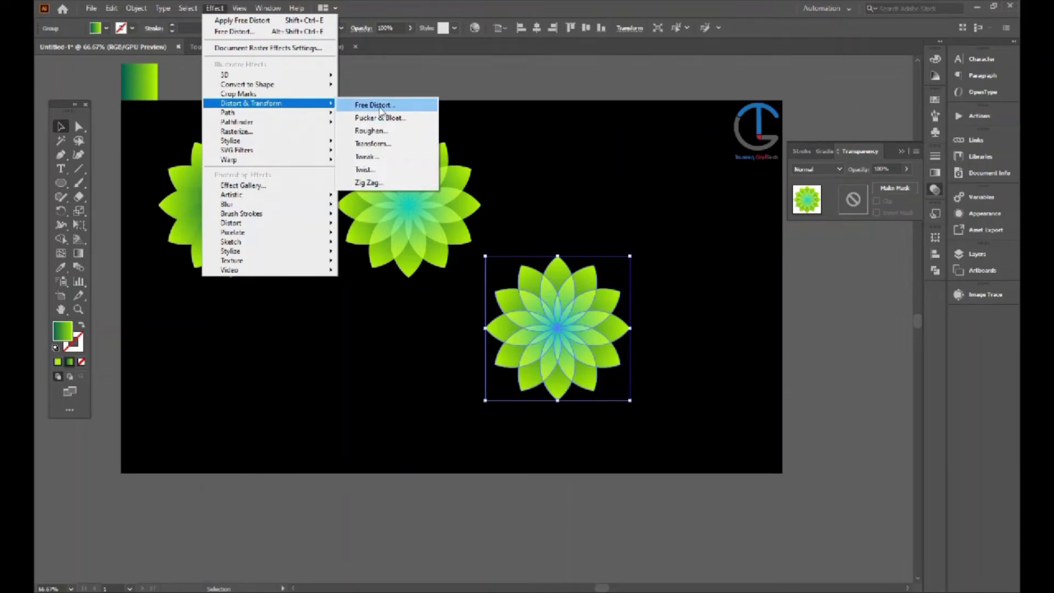
click(389, 107)
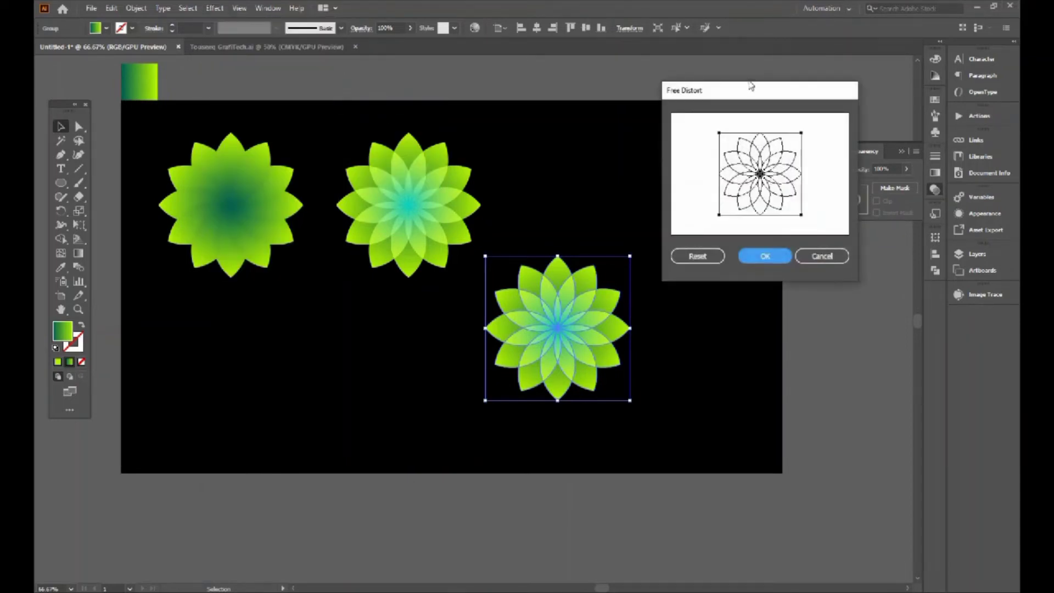
drag(751, 86, 650, 65)
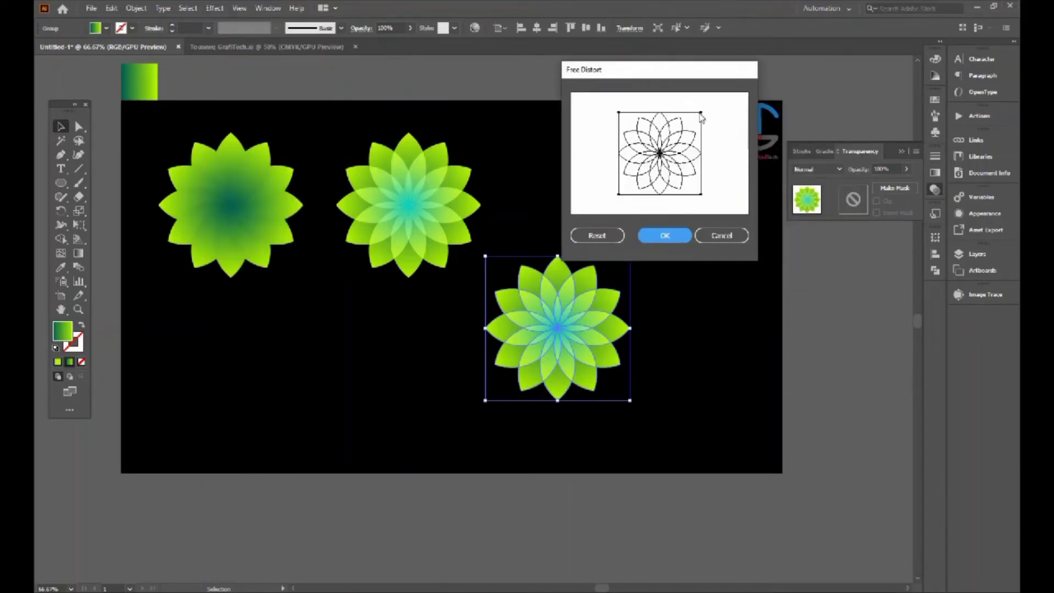
drag(702, 113, 619, 116)
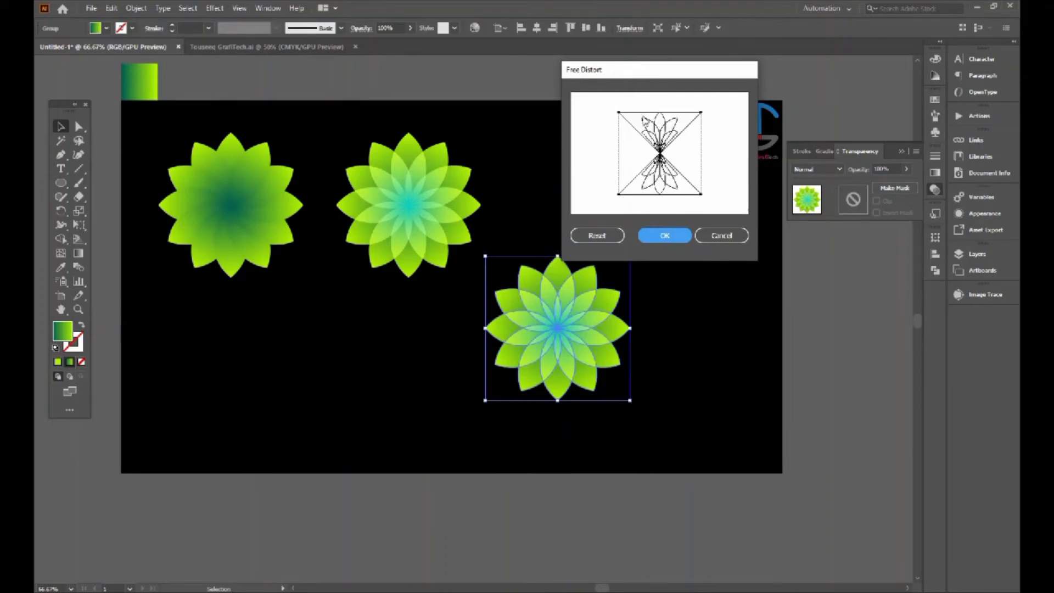
click(678, 236)
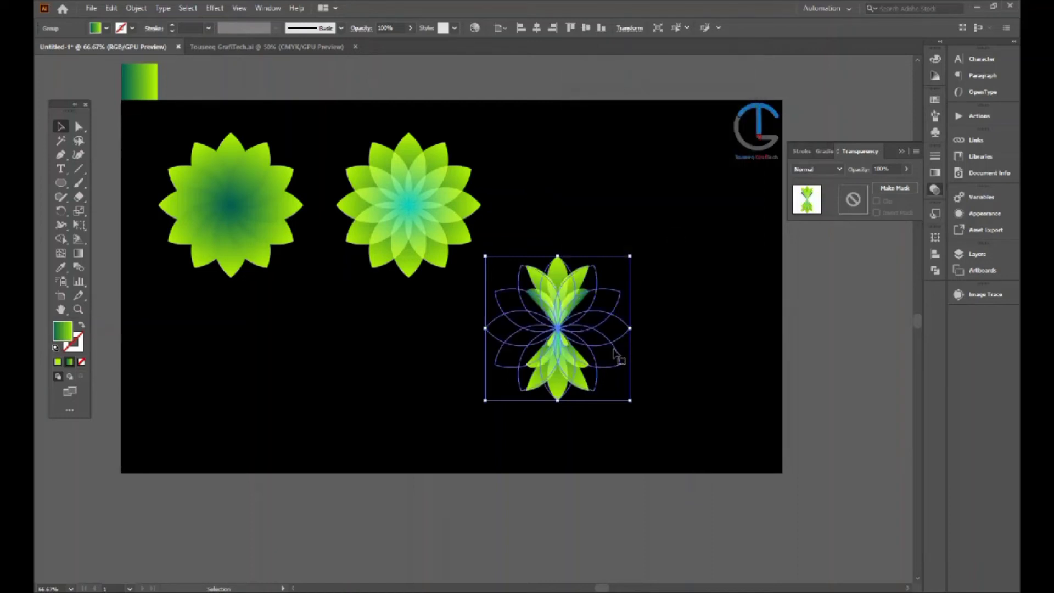
Expand the appearance of the distorted third flower
click(137, 8)
click(165, 158)
click(136, 8)
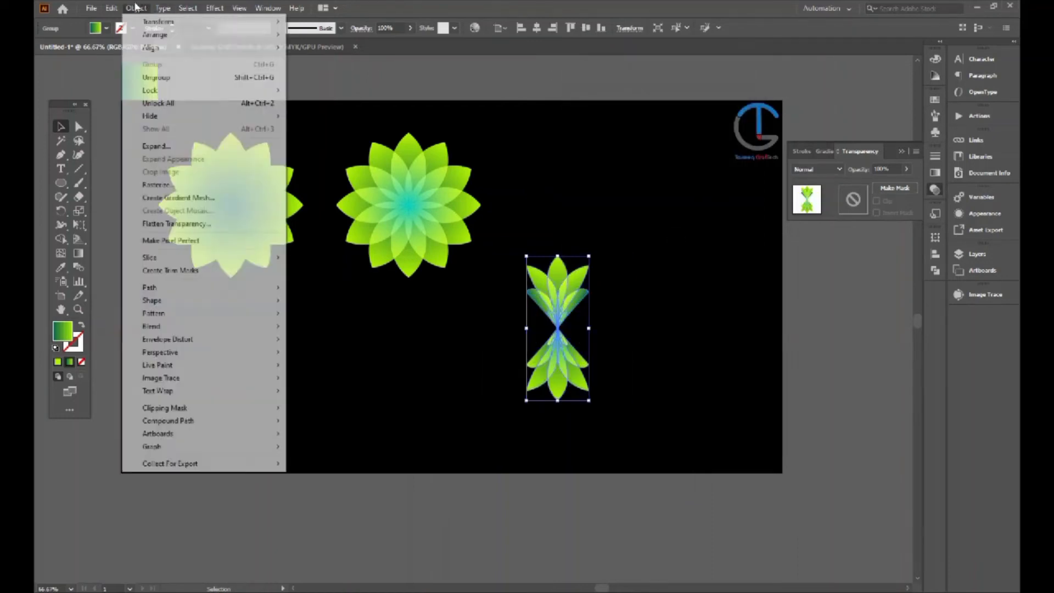
click(156, 146)
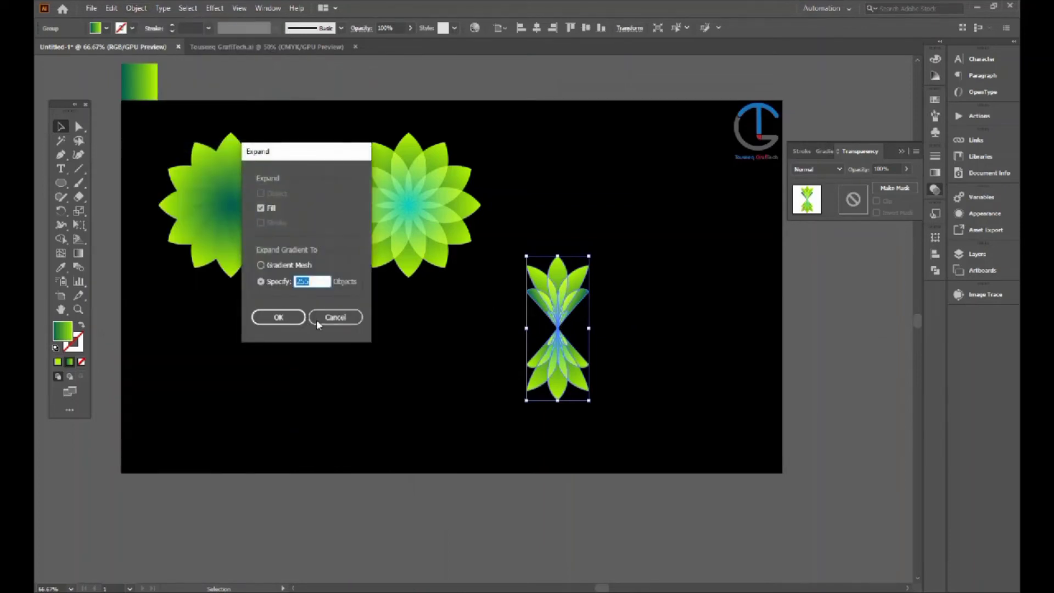
key(Return)
Duplicate the hourglass-shaped flower in place and rotate the copy 90° around the shared centre to form a cross
key(a)
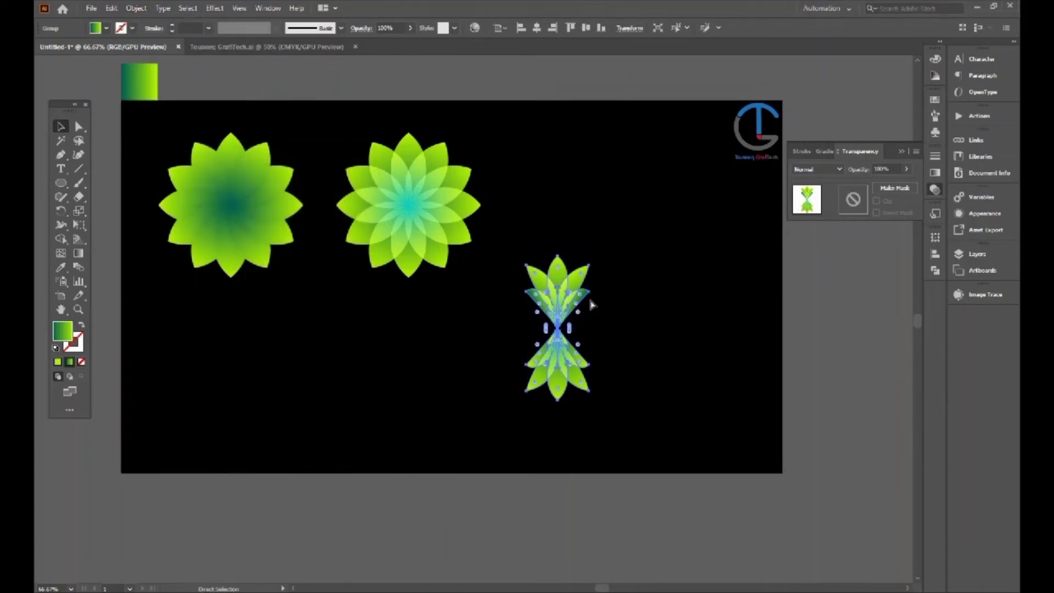
key(v)
key(a)
key(v)
key(a)
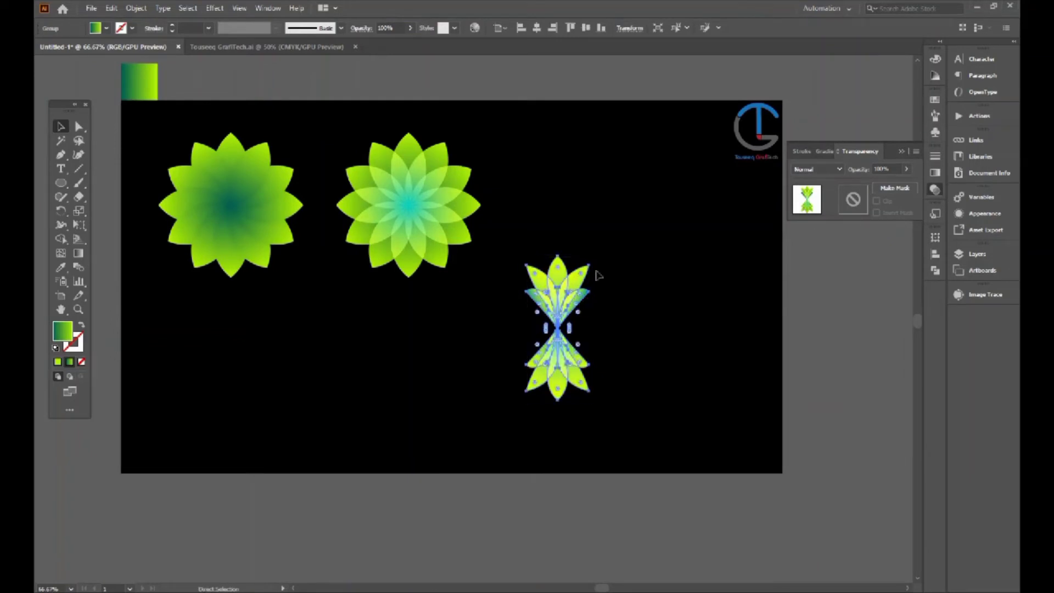
key(v)
drag(595, 253, 689, 351)
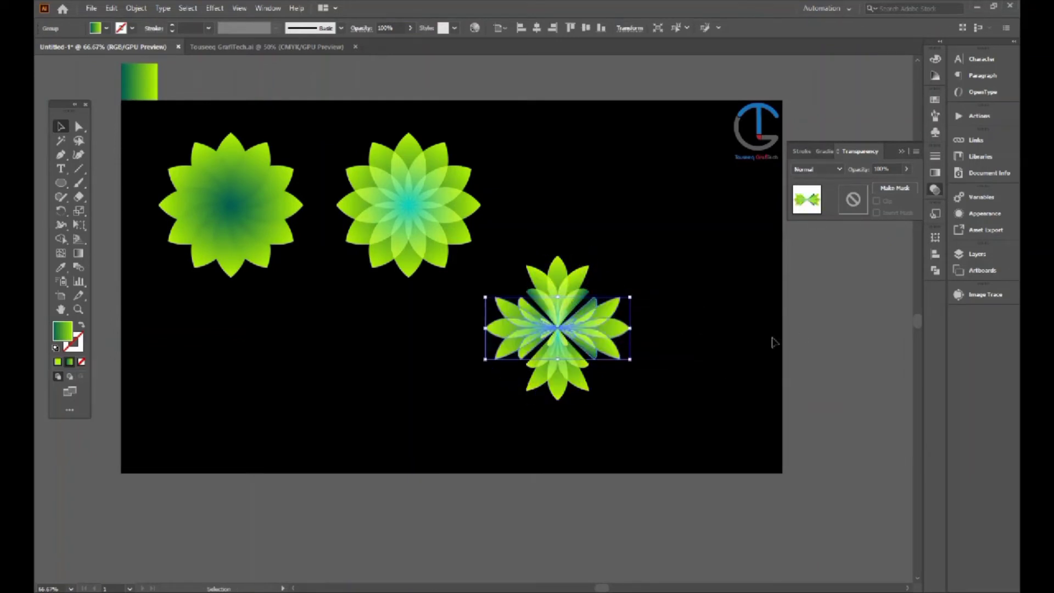
click(829, 342)
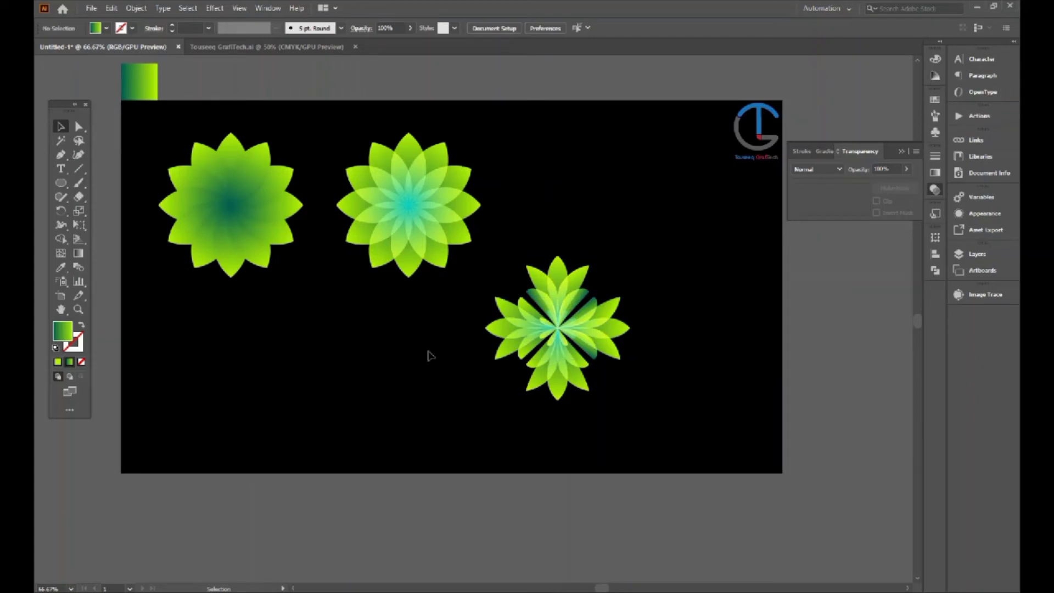
Group the two crossed hourglass shapes into one flower
click(555, 344)
key(a)
key(v)
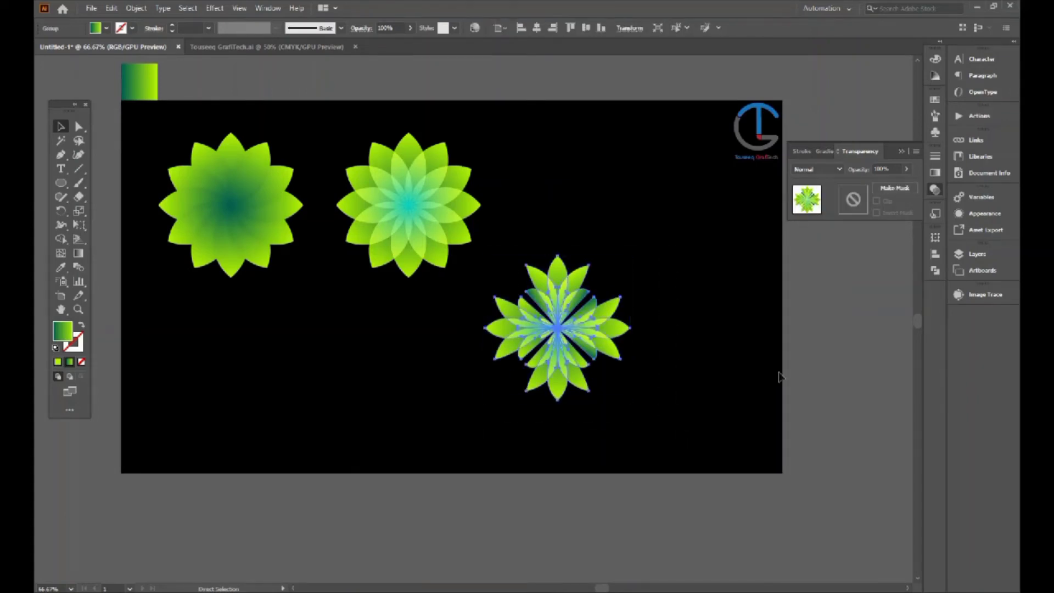
click(815, 369)
Arrange the three flowers in a horizontal row, with the cross-shaped one on the right and the Screen-blended one in the middle
scroll(706, 363, up, 2)
click(614, 418)
drag(615, 419, 749, 358)
drag(450, 277, 516, 321)
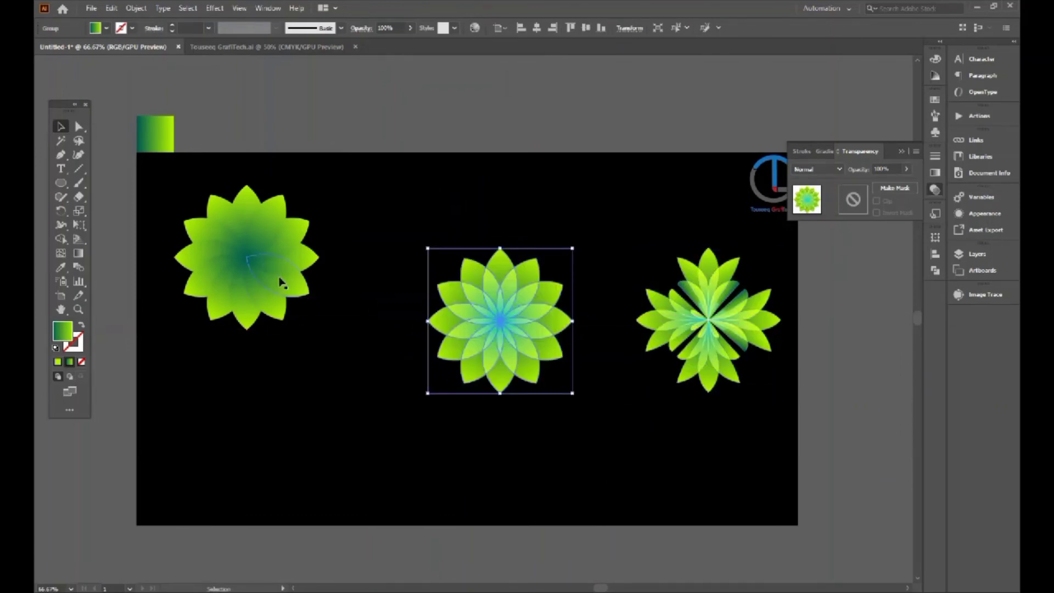
drag(242, 252, 247, 317)
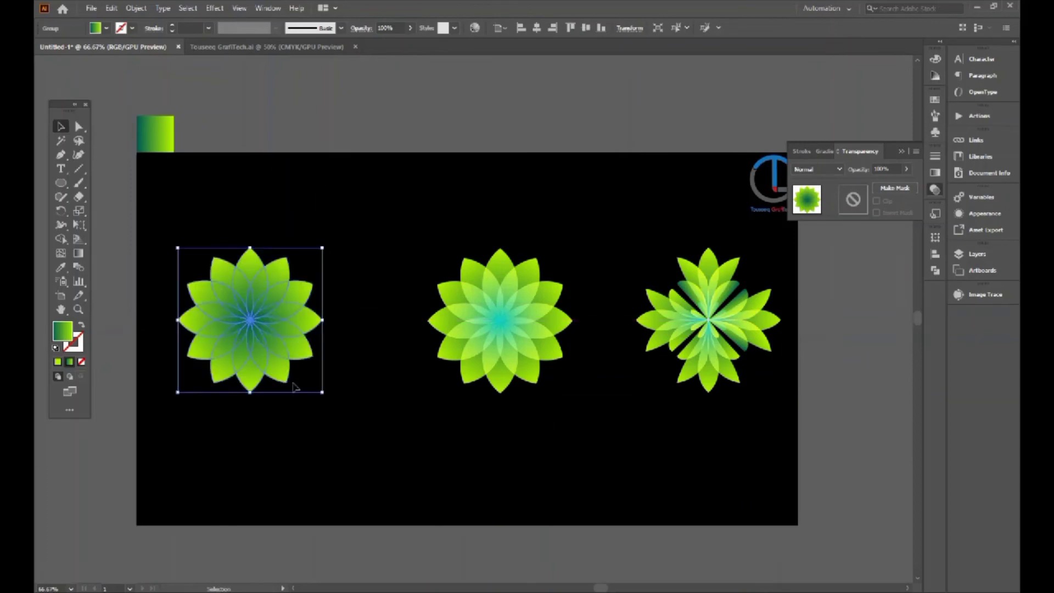
Enlarge the first and middle flowers proportionally to matching sizes and shift the middle one closer to the first
drag(324, 394, 352, 423)
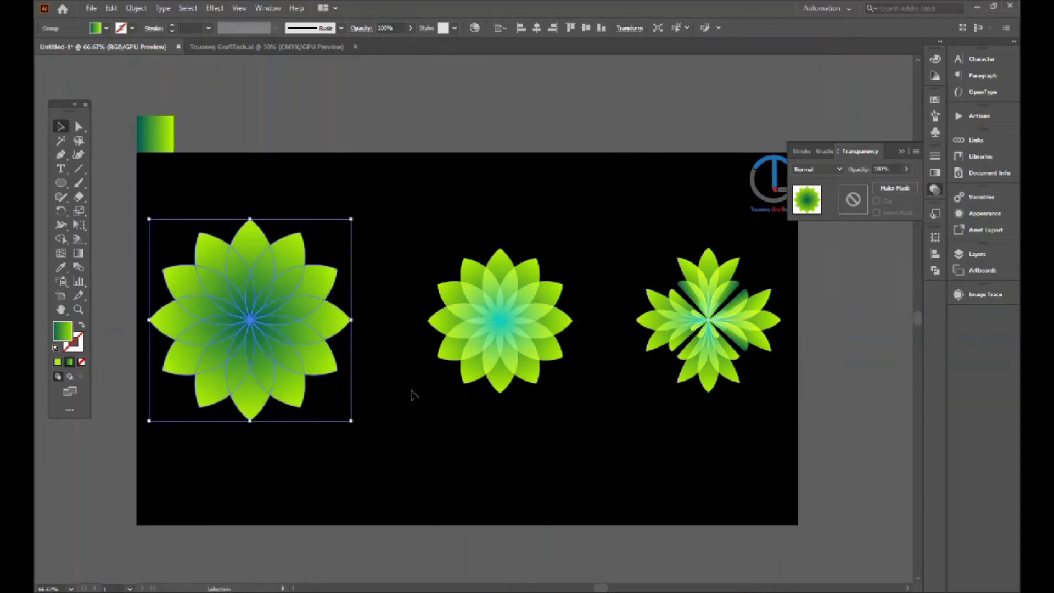
click(472, 356)
drag(570, 390, 600, 429)
drag(483, 327, 463, 327)
Enlarge the cross-shaped flower to match the other two and shift it left, fully inside the artboard
click(730, 363)
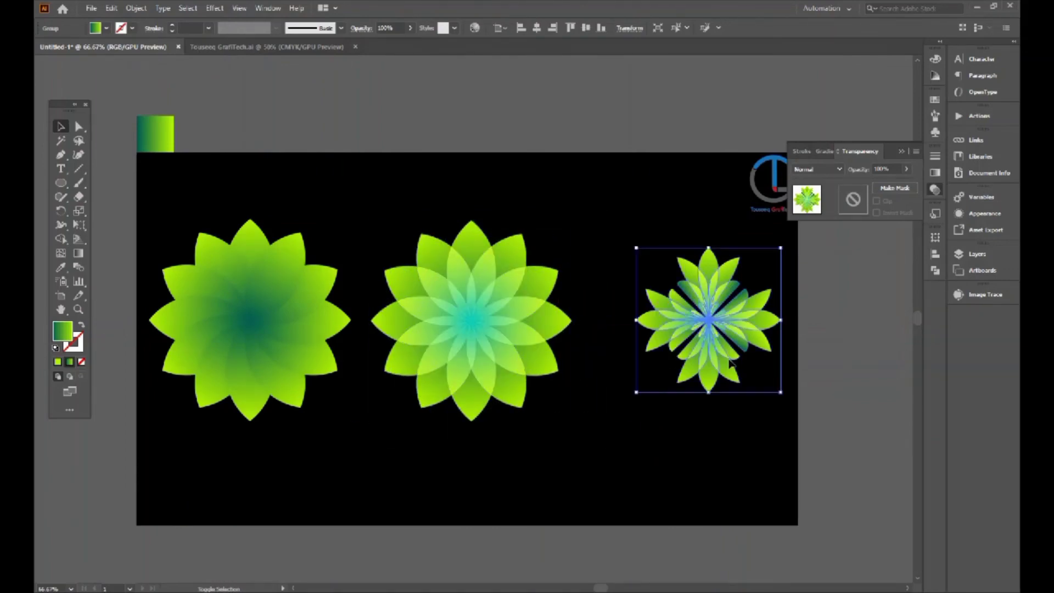
drag(636, 394, 606, 426)
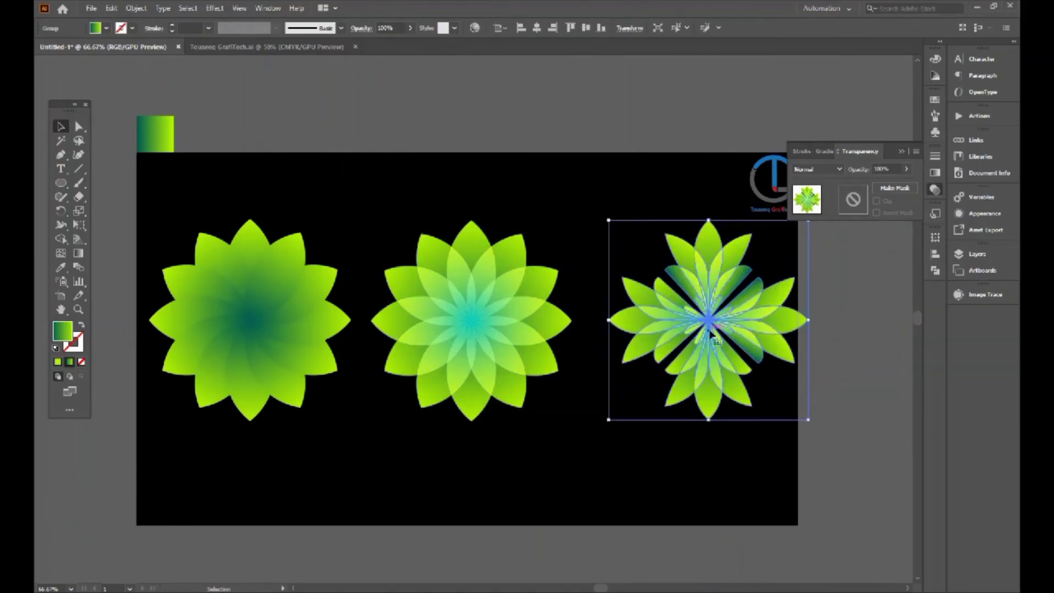
drag(706, 332, 681, 333)
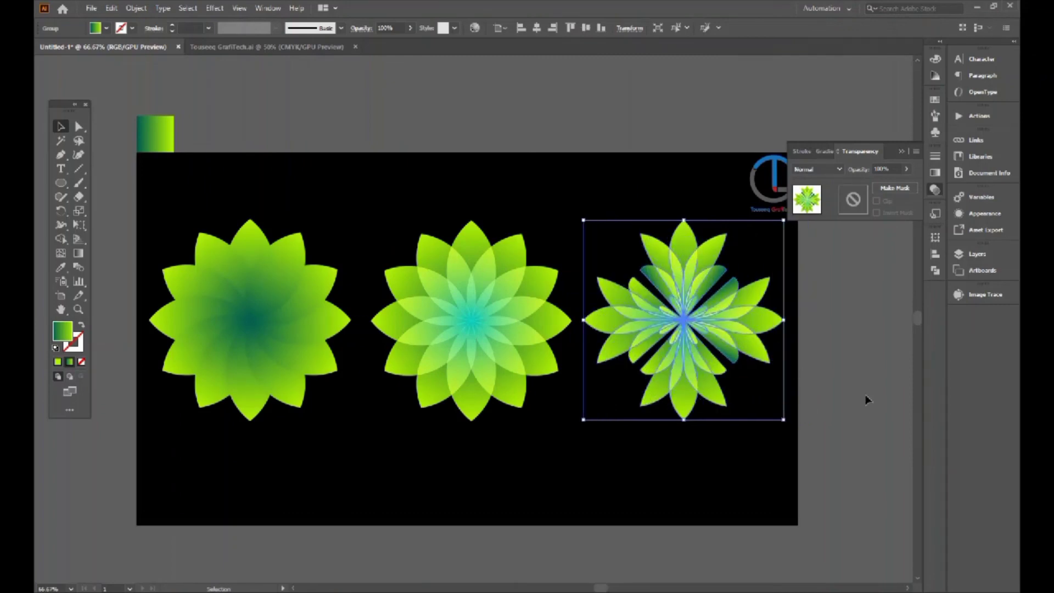
click(832, 401)
Group the three flowers and centre the group horizontally and vertically on the artboard
key(ctrl+minus)
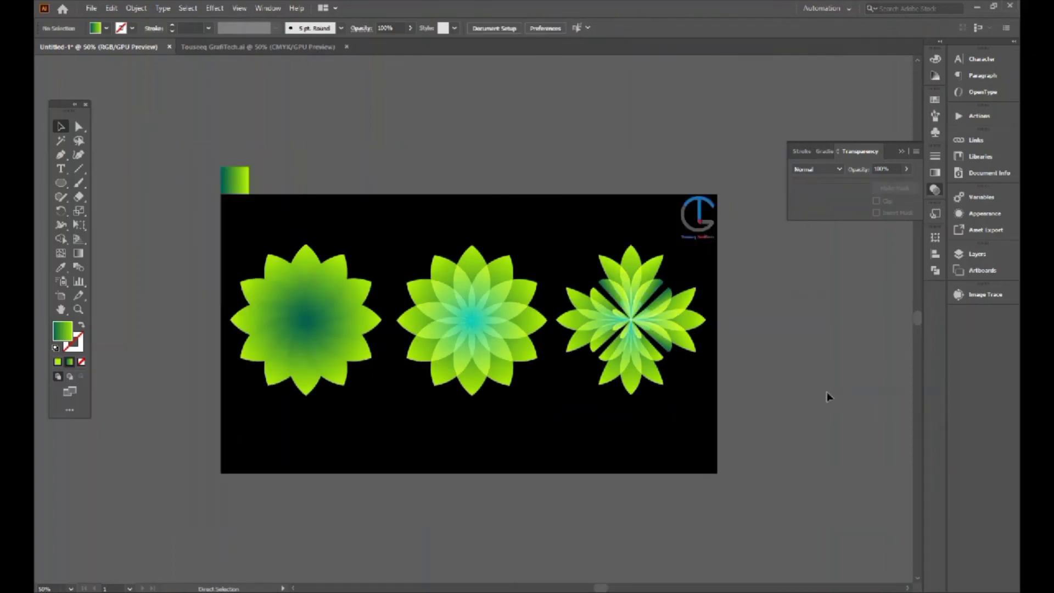
drag(827, 391, 818, 342)
click(615, 289)
shift+click(472, 291)
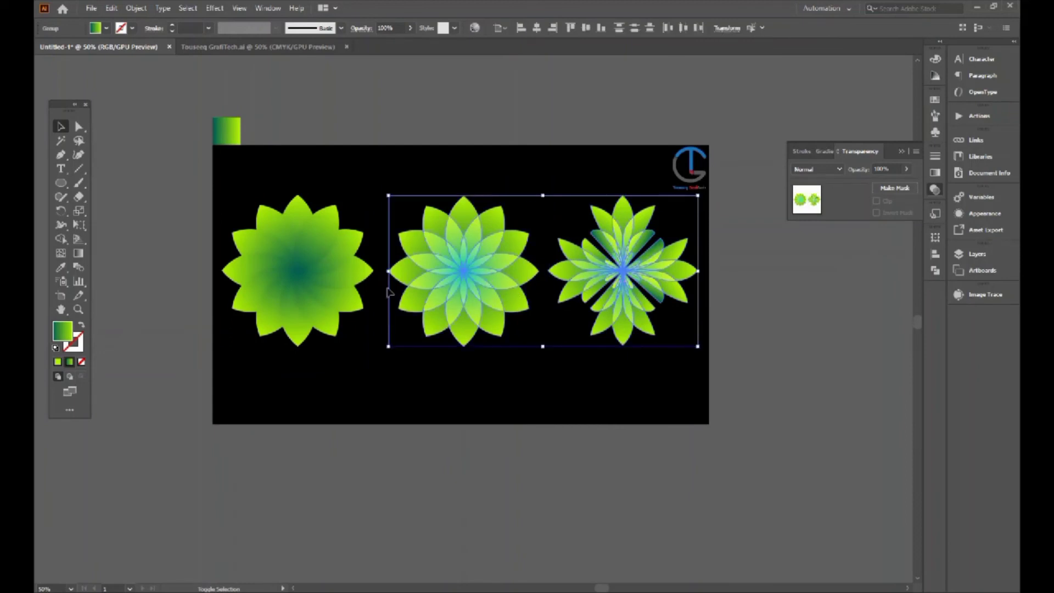
shift+click(348, 286)
key(a)
key(v)
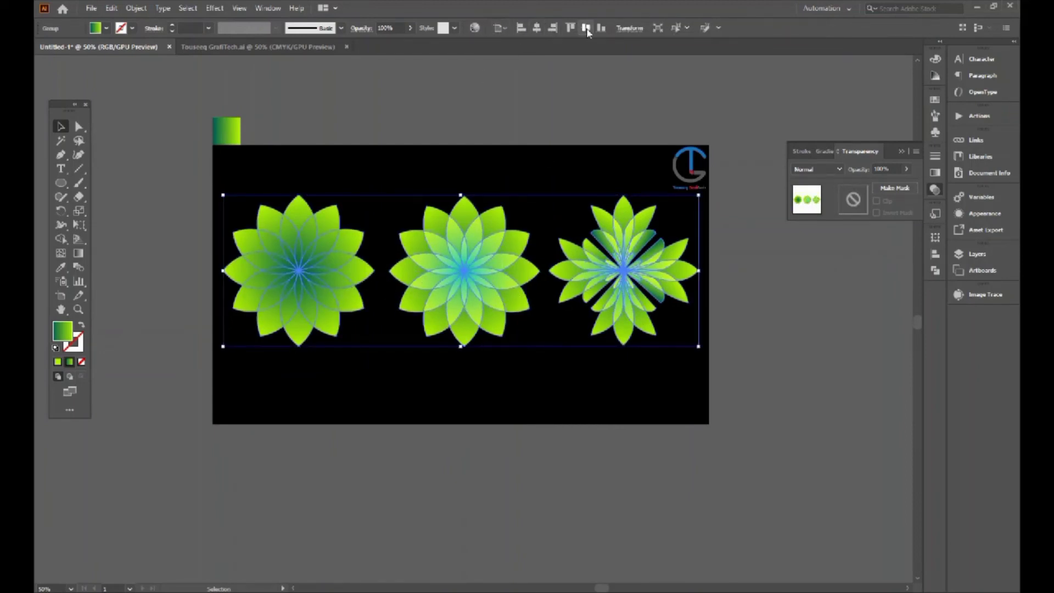
scroll(730, 315, up, 3)
click(828, 348)
drag(648, 374, 654, 351)
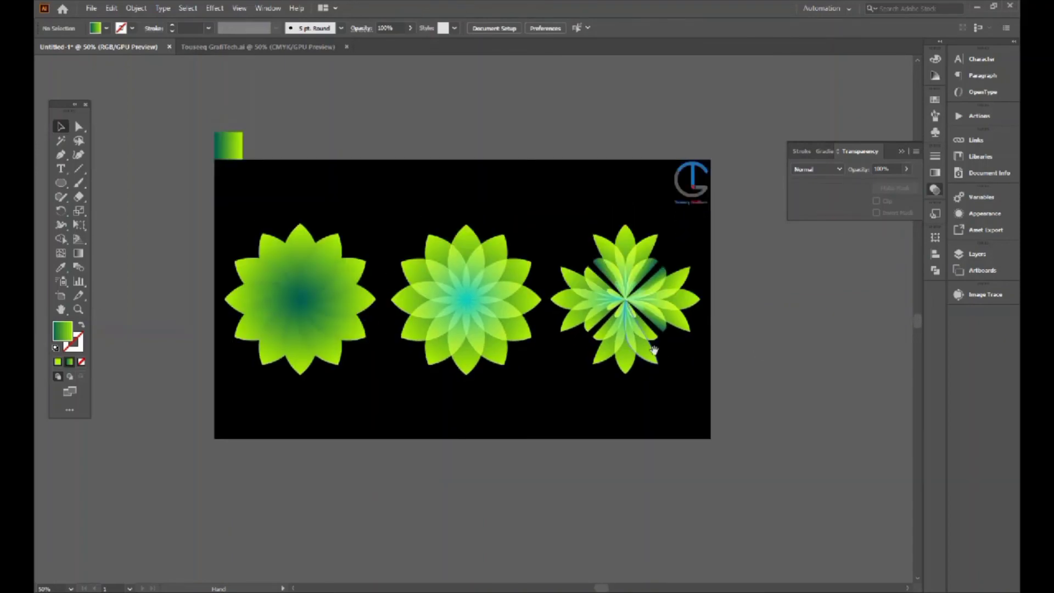
drag(736, 359, 745, 355)
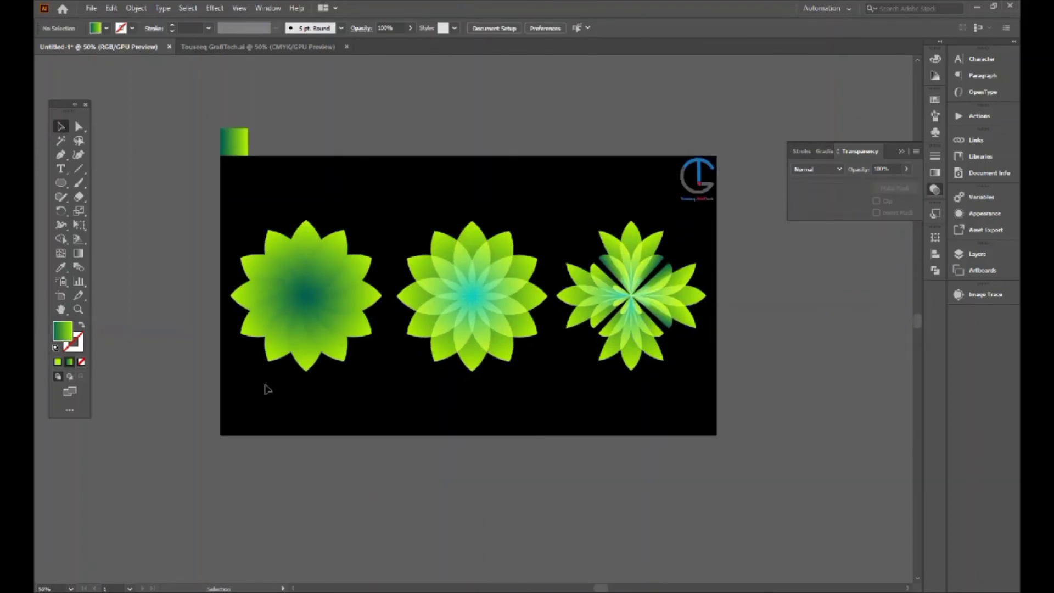